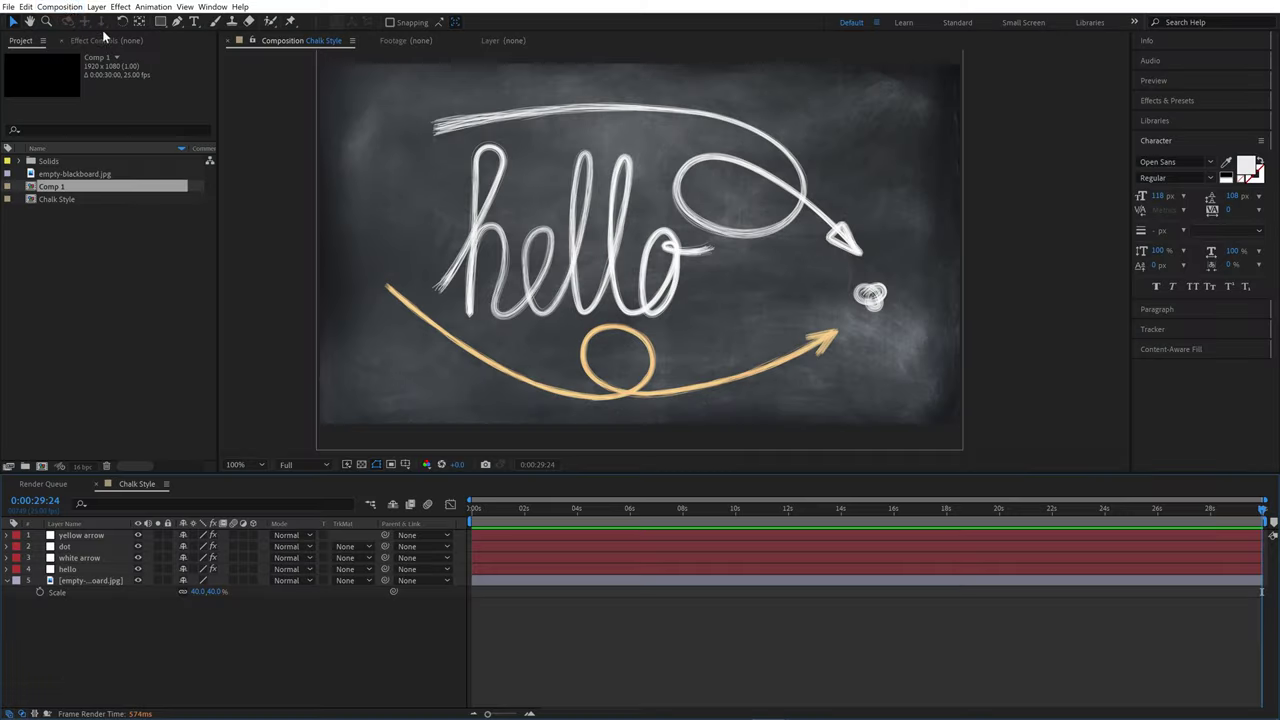
Step: Create Comp 2 with default settings and add a full-frame black solid, Black Solid 1
left_click(60, 7)
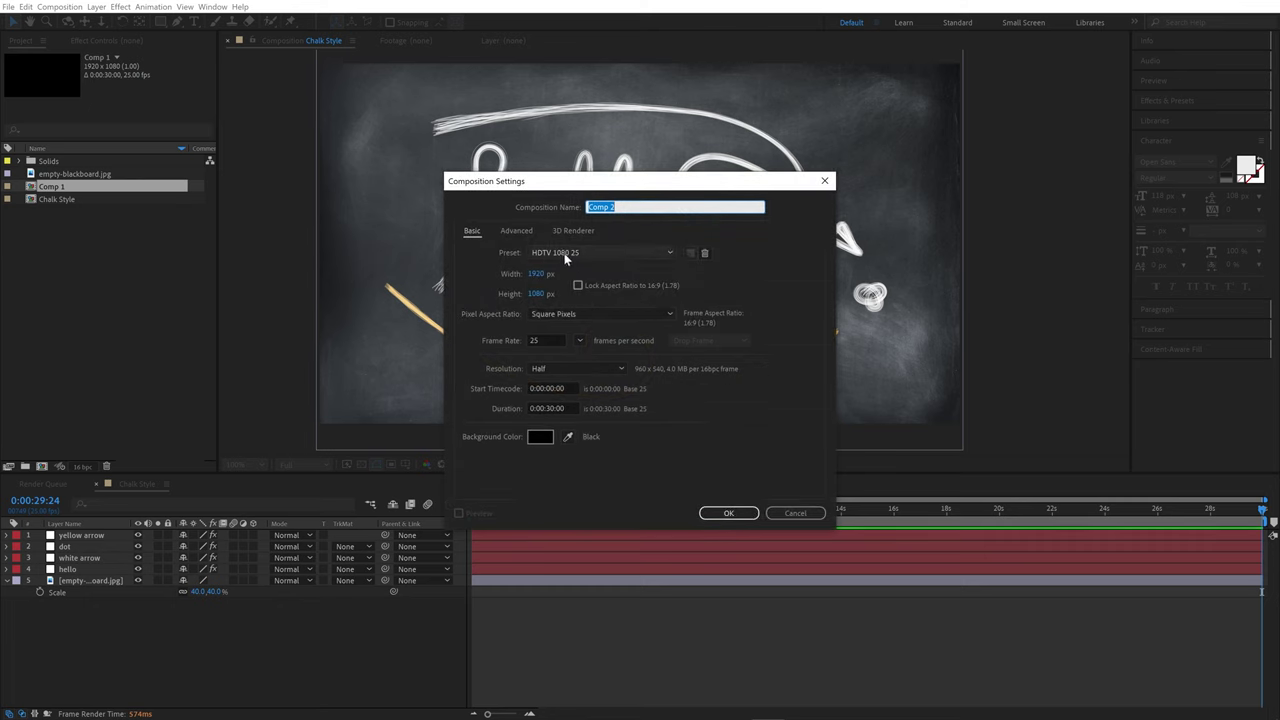
left_click(727, 516)
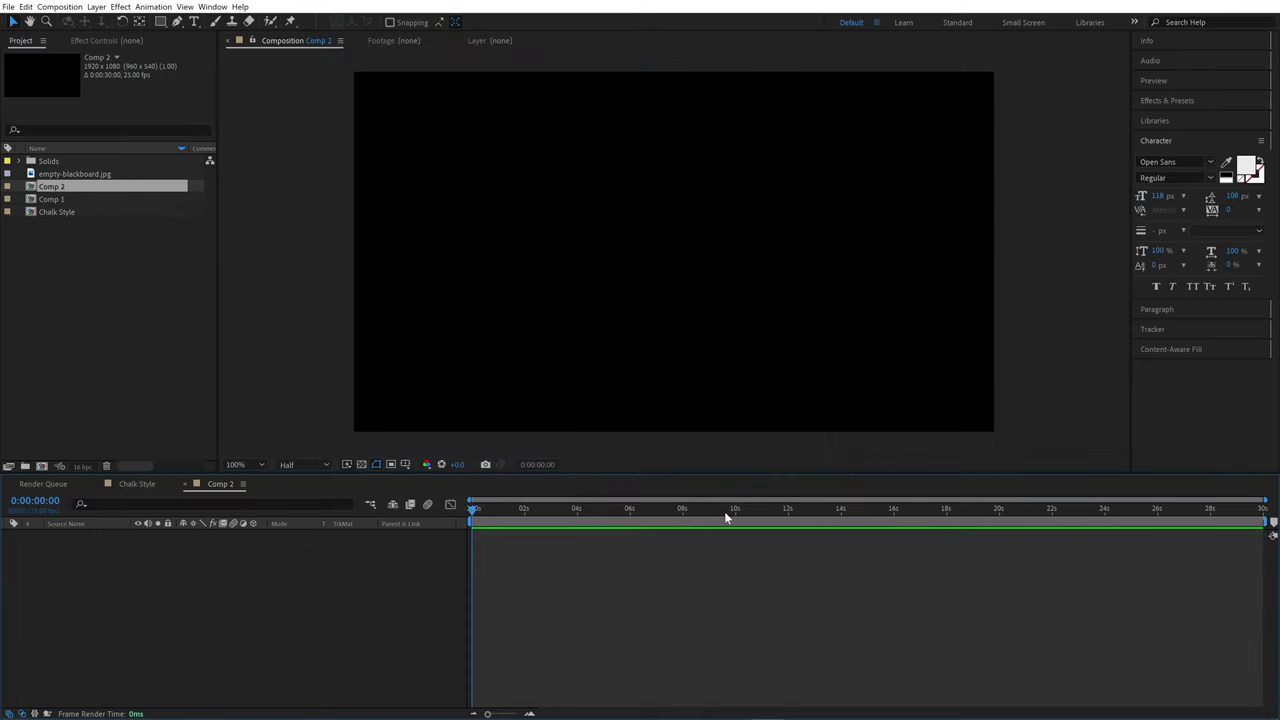
right_click(569, 548)
left_click(759, 581)
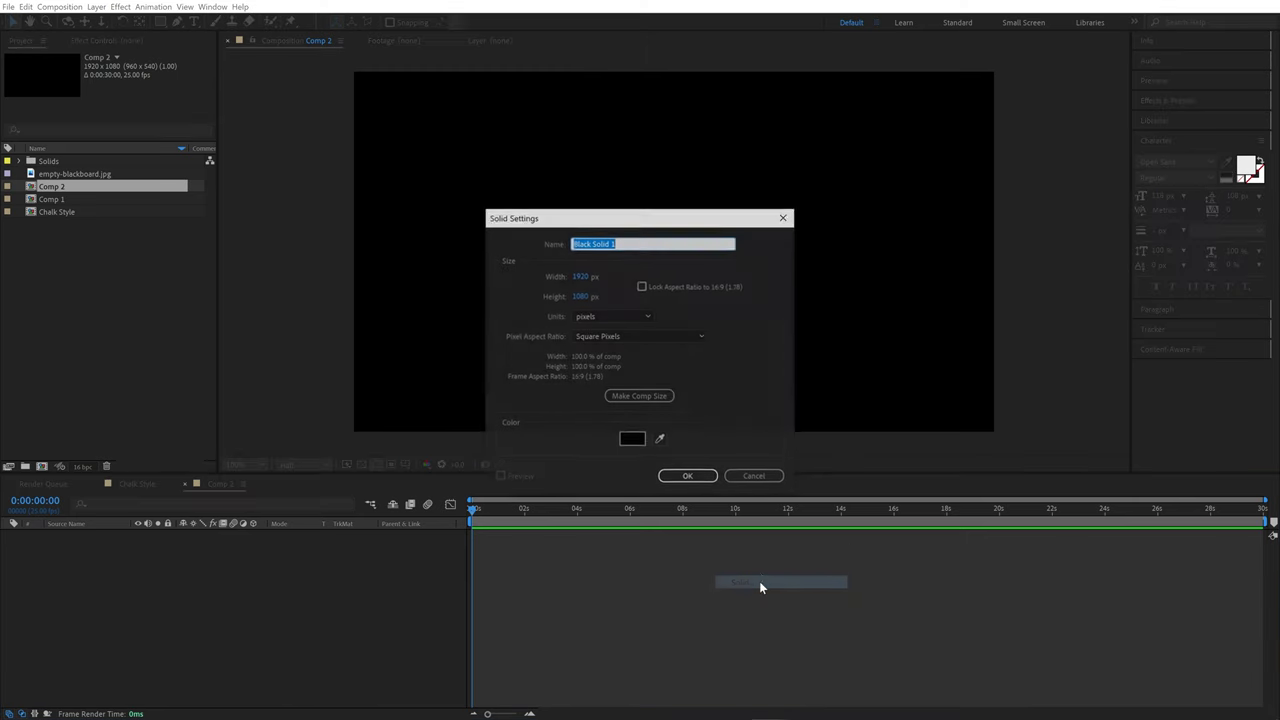
left_click(688, 478)
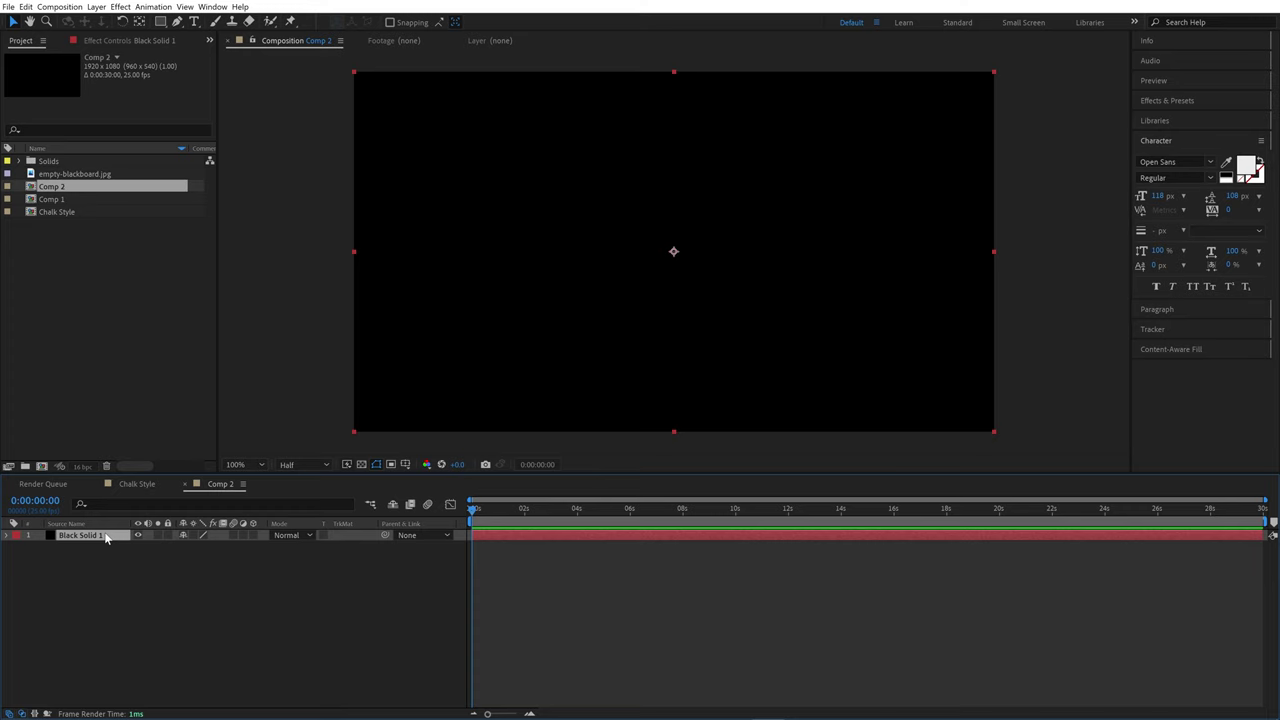
Step: Pen-draw an open path sweeping down from upper left, looping, then rising to the right
left_click(176, 22)
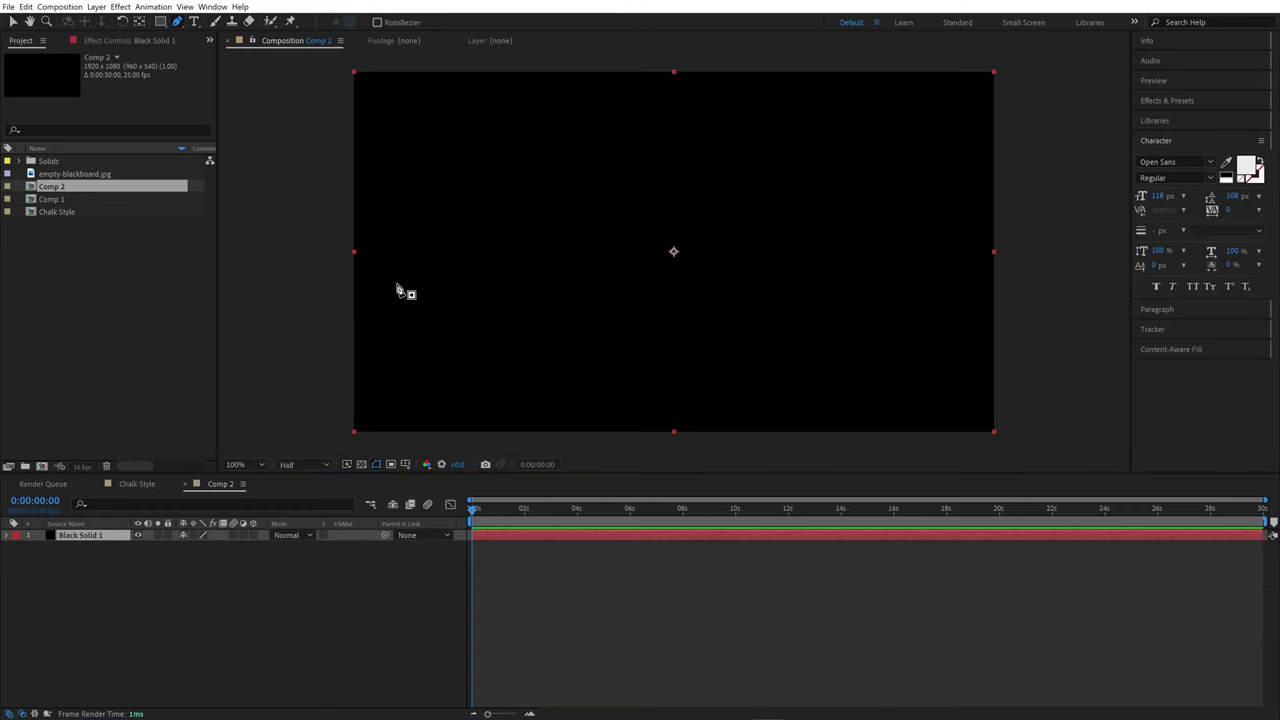
left_click(453, 170)
left_click_drag(693, 336, 797, 336)
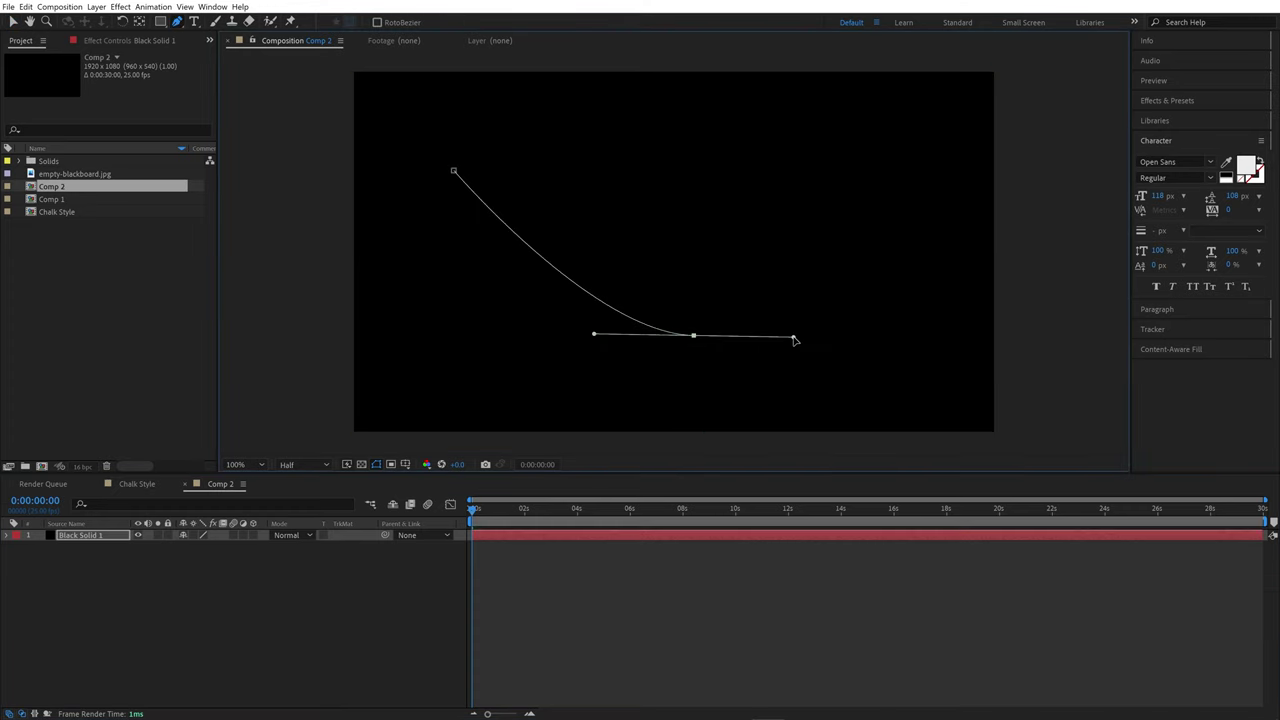
left_click_drag(737, 197, 679, 188)
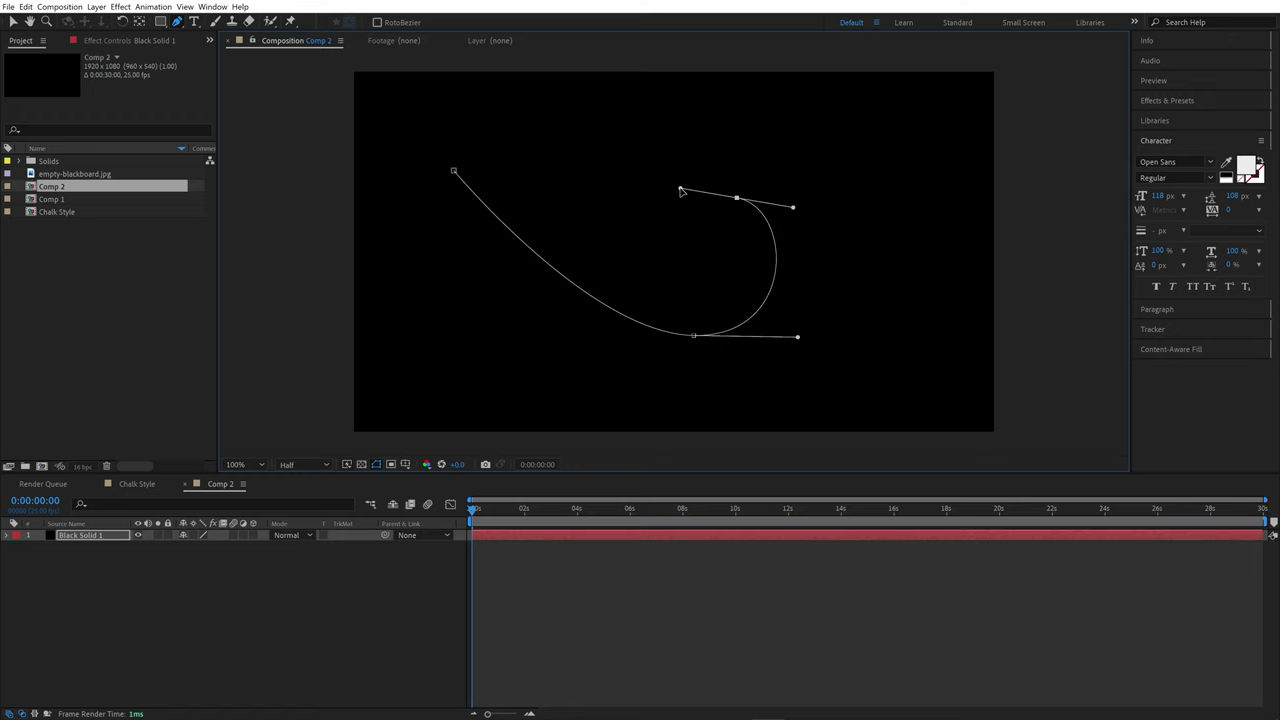
left_click_drag(632, 250, 631, 284)
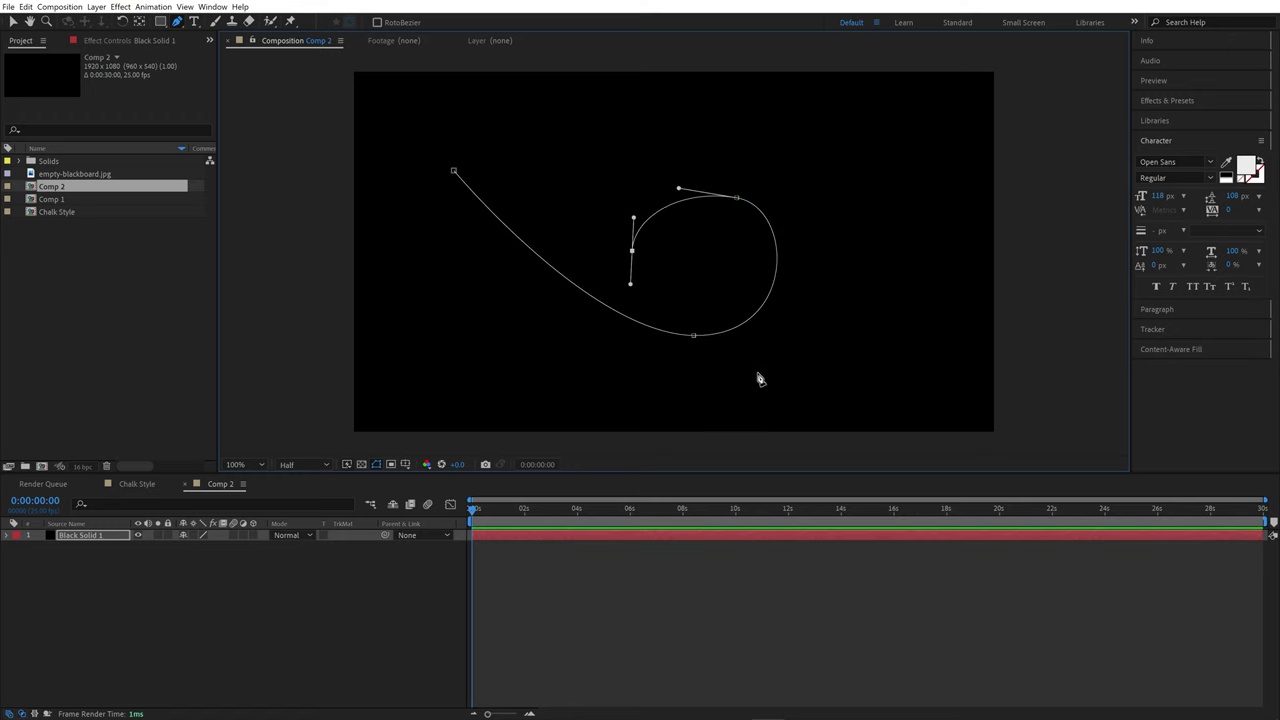
left_click_drag(770, 376, 857, 369)
left_click_drag(901, 297, 905, 287)
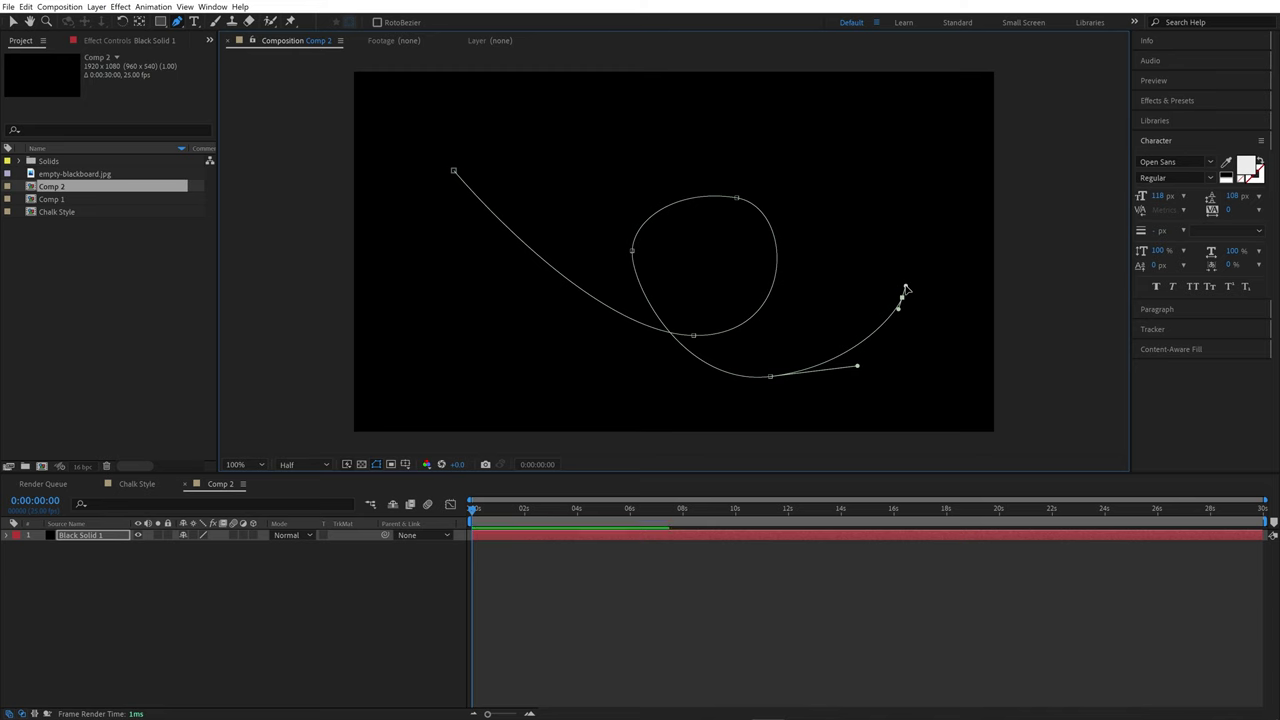
Step: Refine the handles on the loop's left side and top with the Selection tool
key("v")
left_click(632, 250)
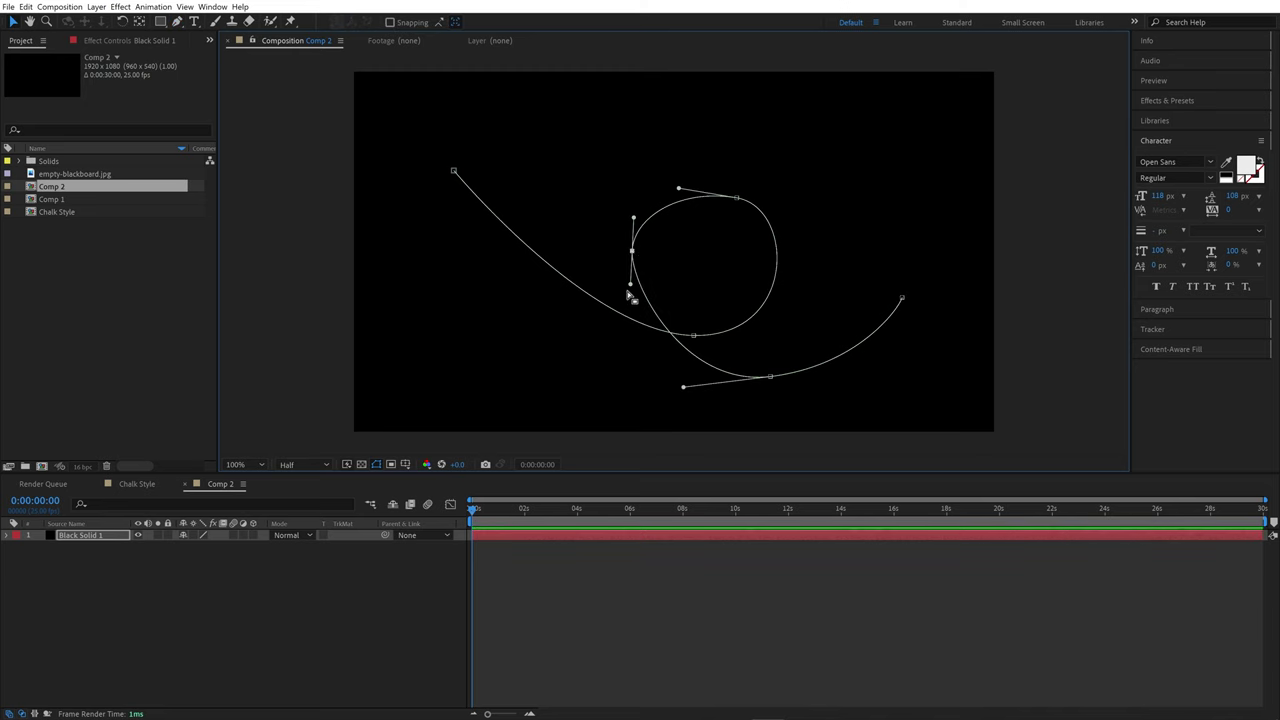
left_click_drag(632, 288, 619, 312)
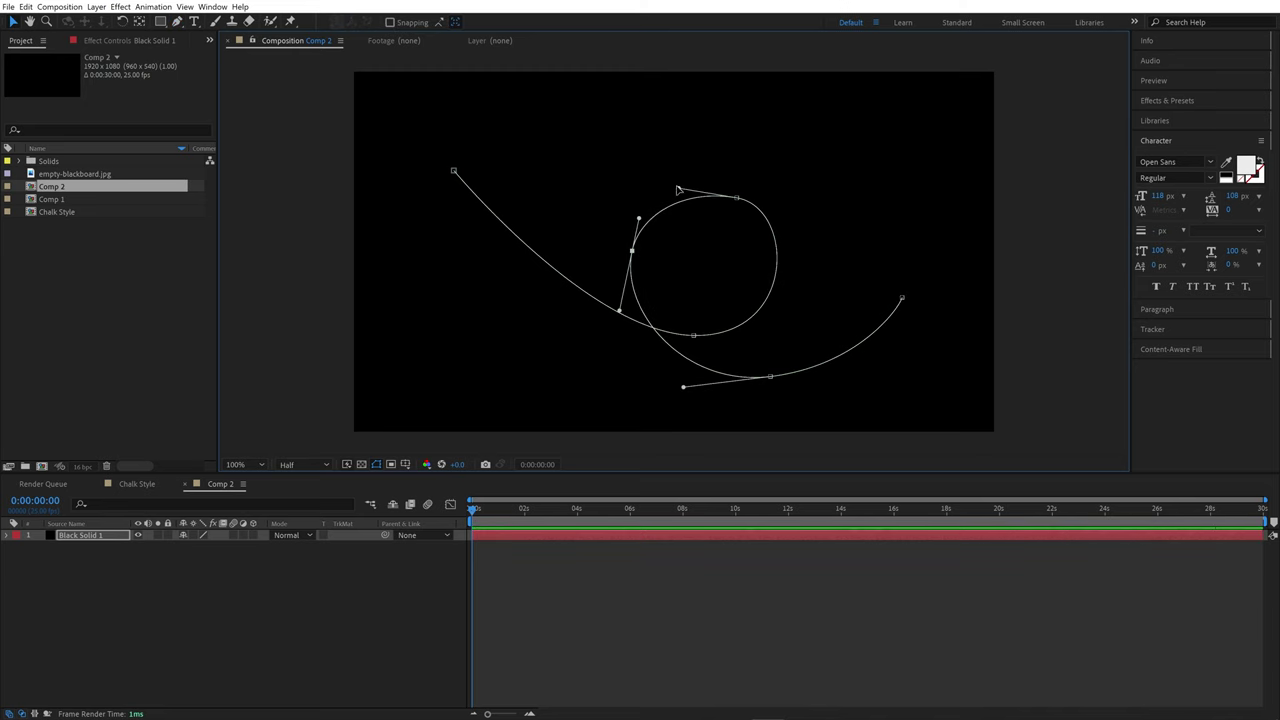
left_click_drag(678, 188, 666, 175)
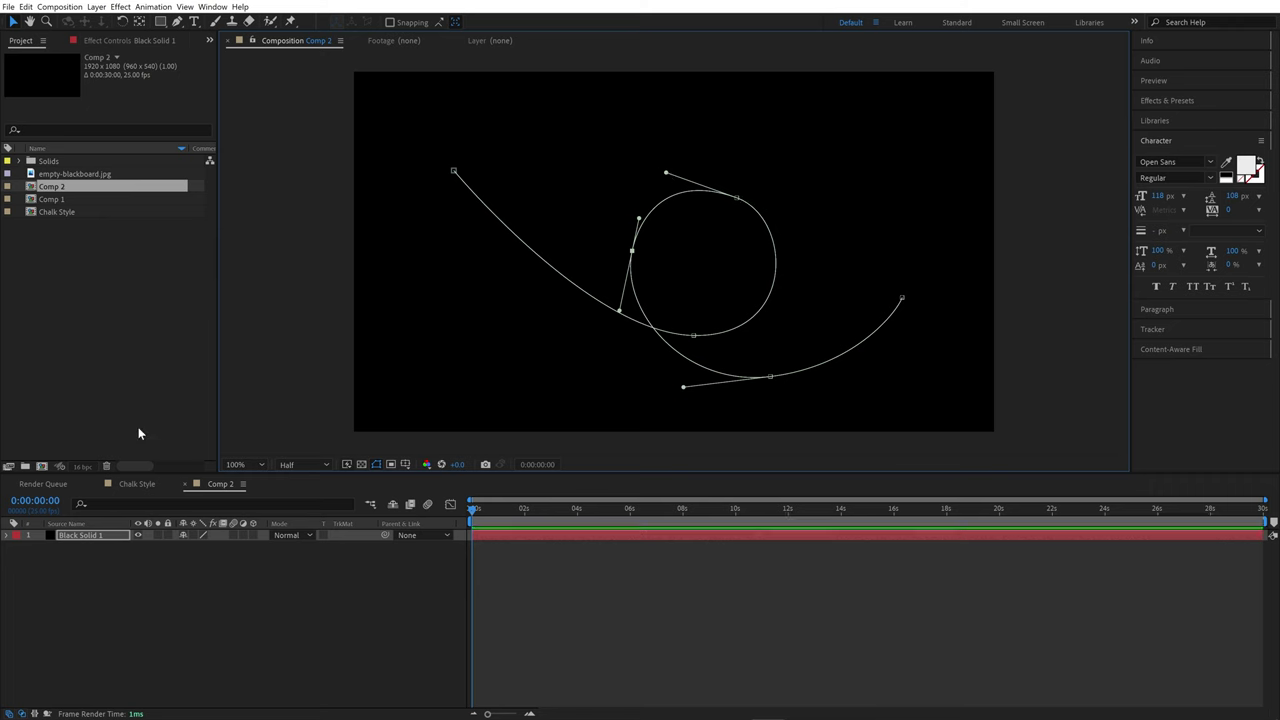
Step: Apply irrealix Volna to Black Solid 1 and set its Mask 1 slot to Mask 1
right_click(113, 535)
mouse_move(137, 379)
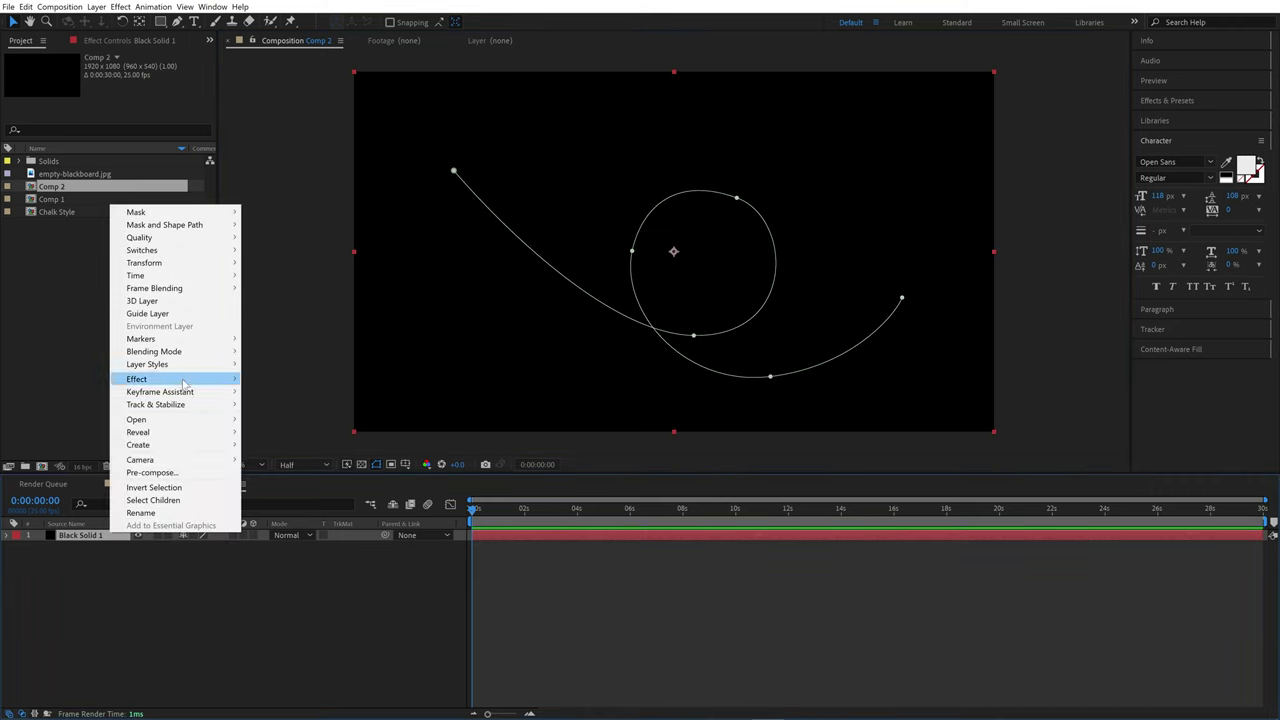
mouse_move(300, 379)
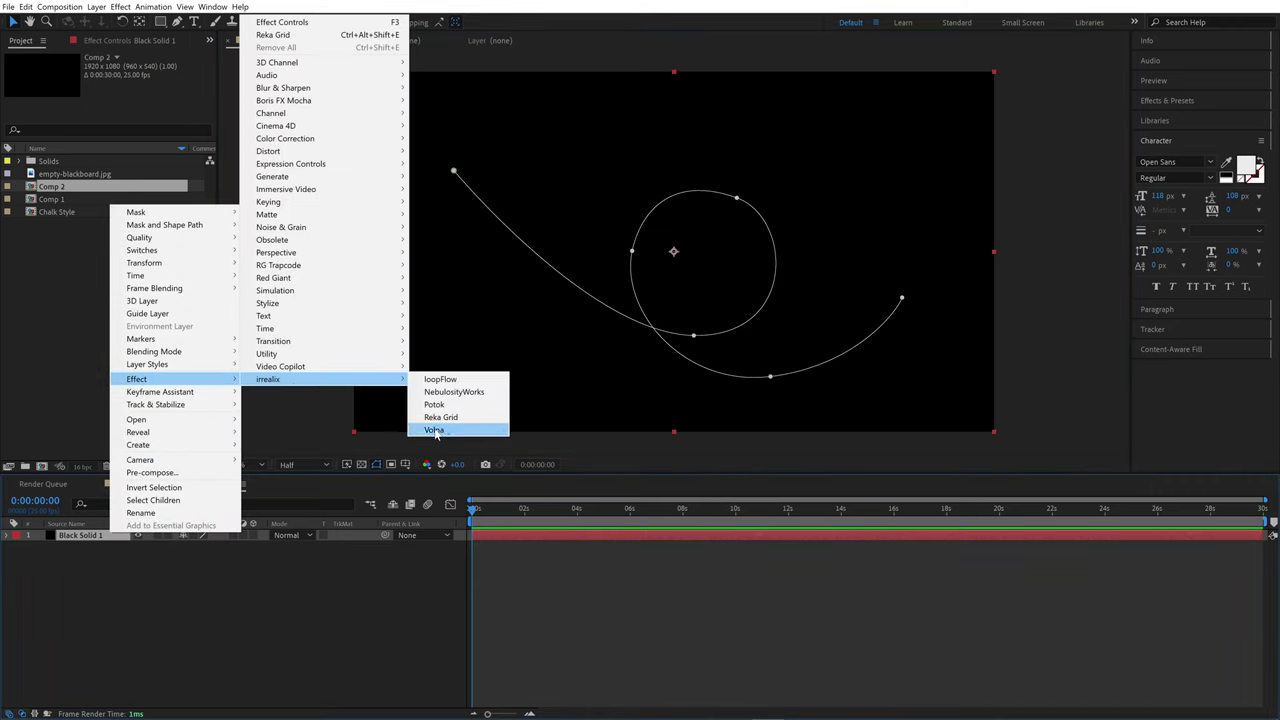
left_click(448, 430)
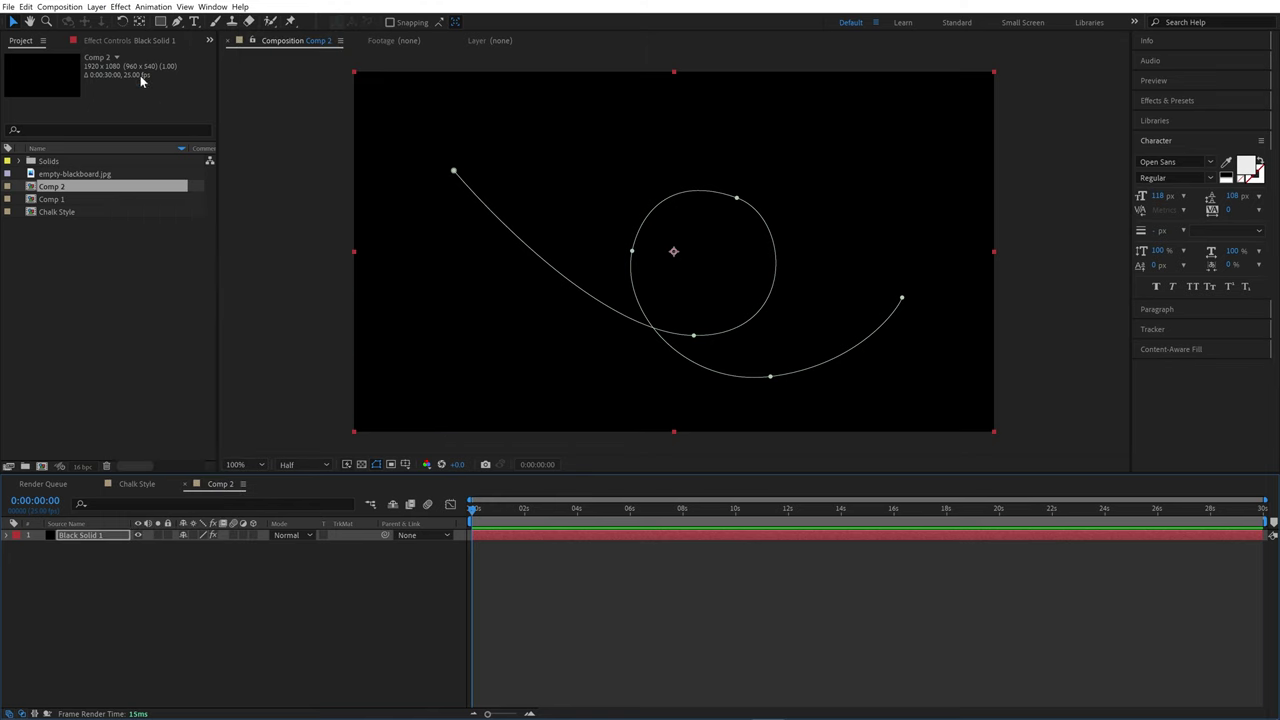
left_click(115, 42)
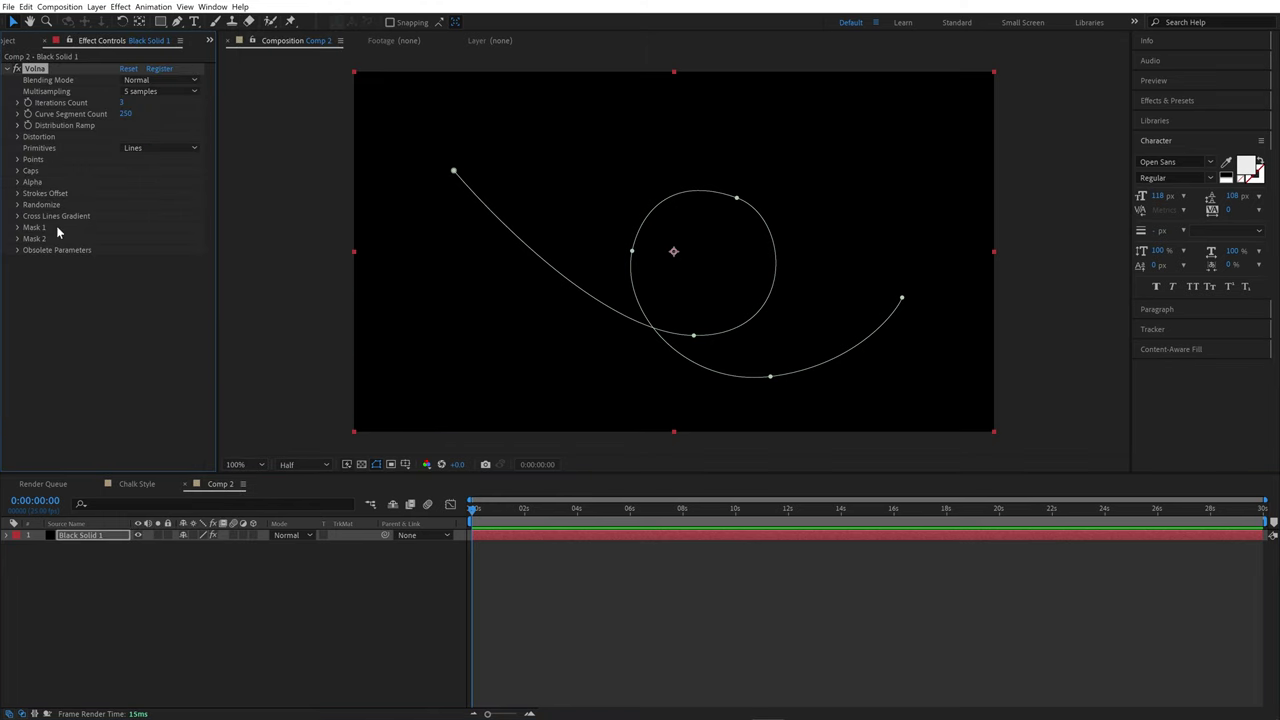
left_click(17, 227)
scroll(22, 231, "down", 1)
left_click(157, 189)
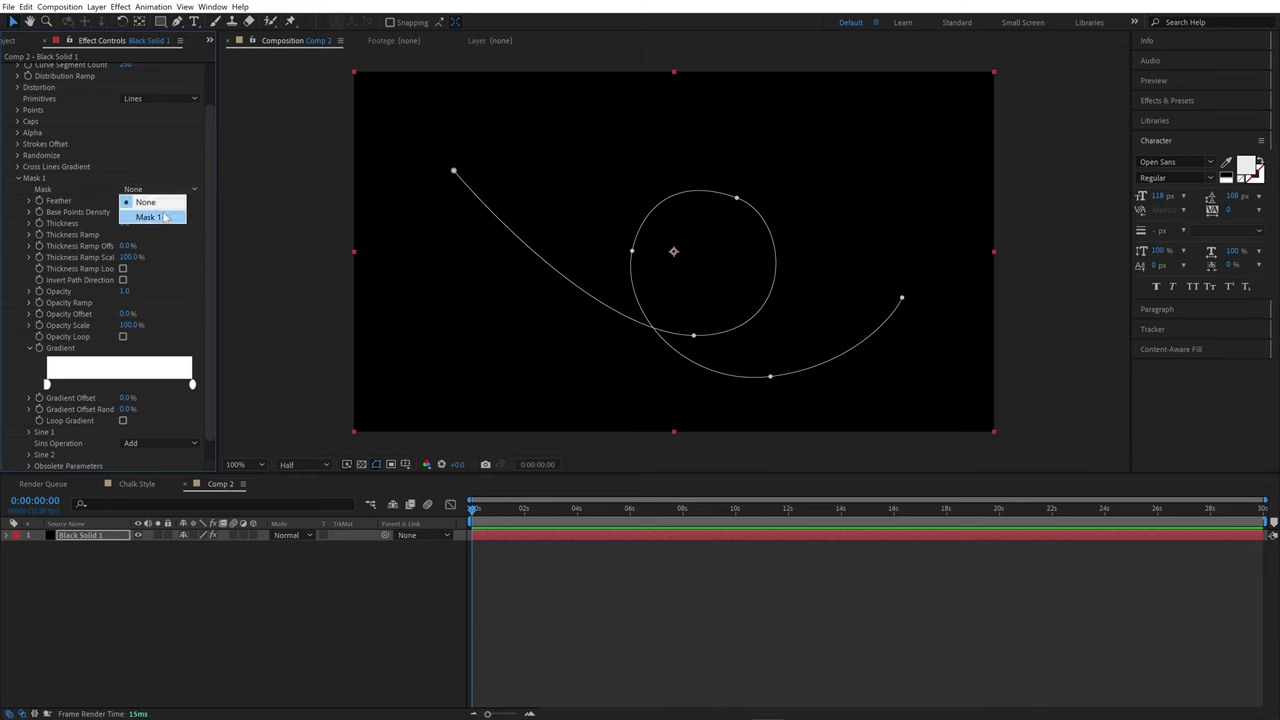
left_click(165, 218)
Step: Under Mask 2, enable Clone From Mask 1
scroll(17, 303, "down", 1)
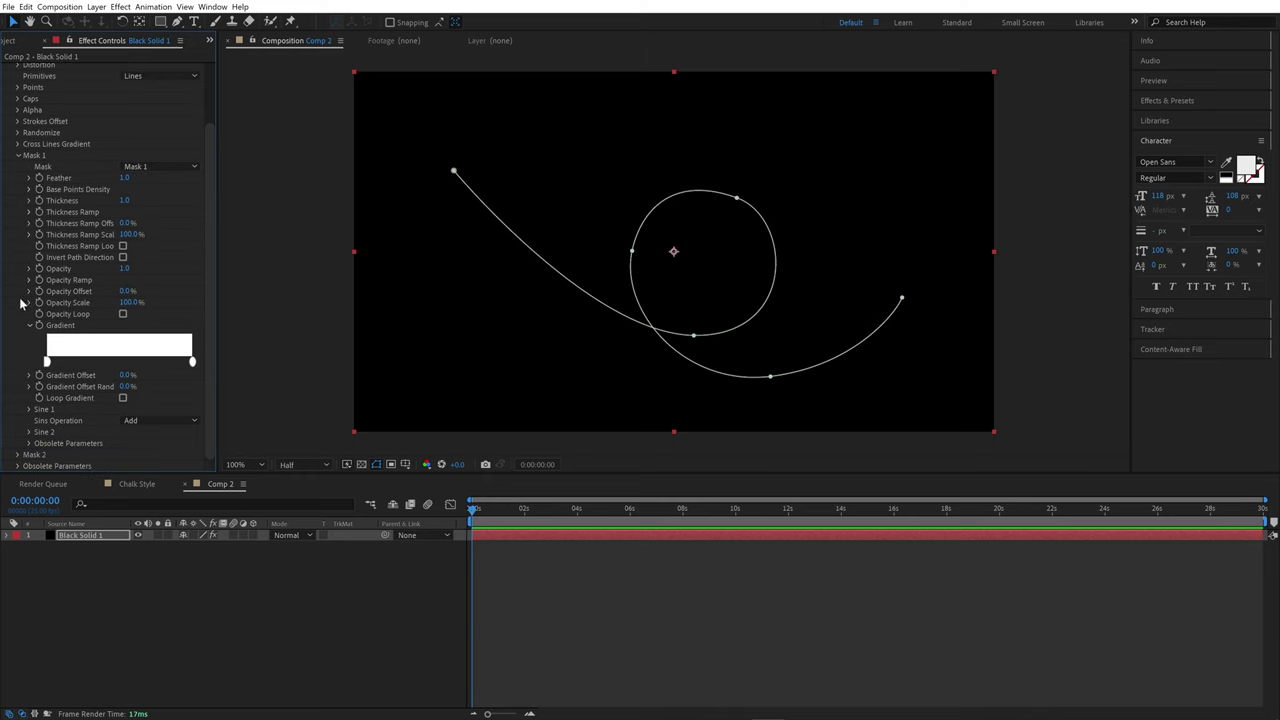
left_click(17, 455)
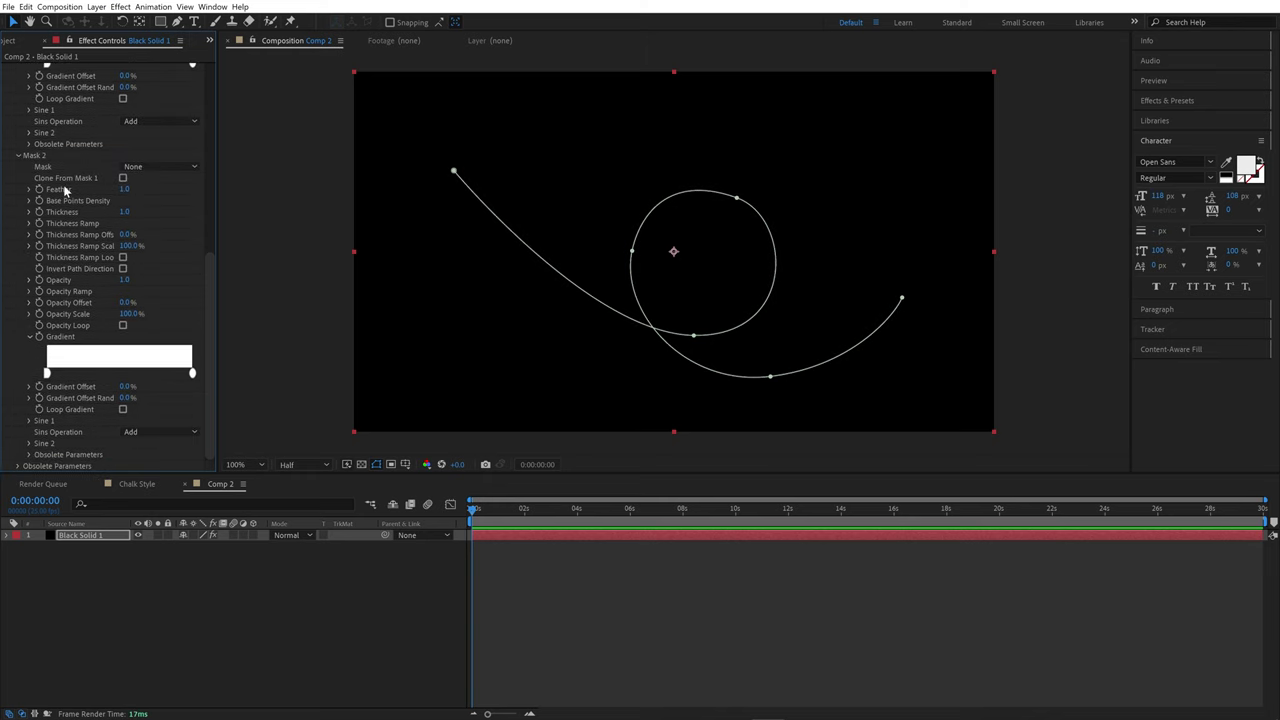
left_click(122, 178)
scroll(123, 180, "up", 2)
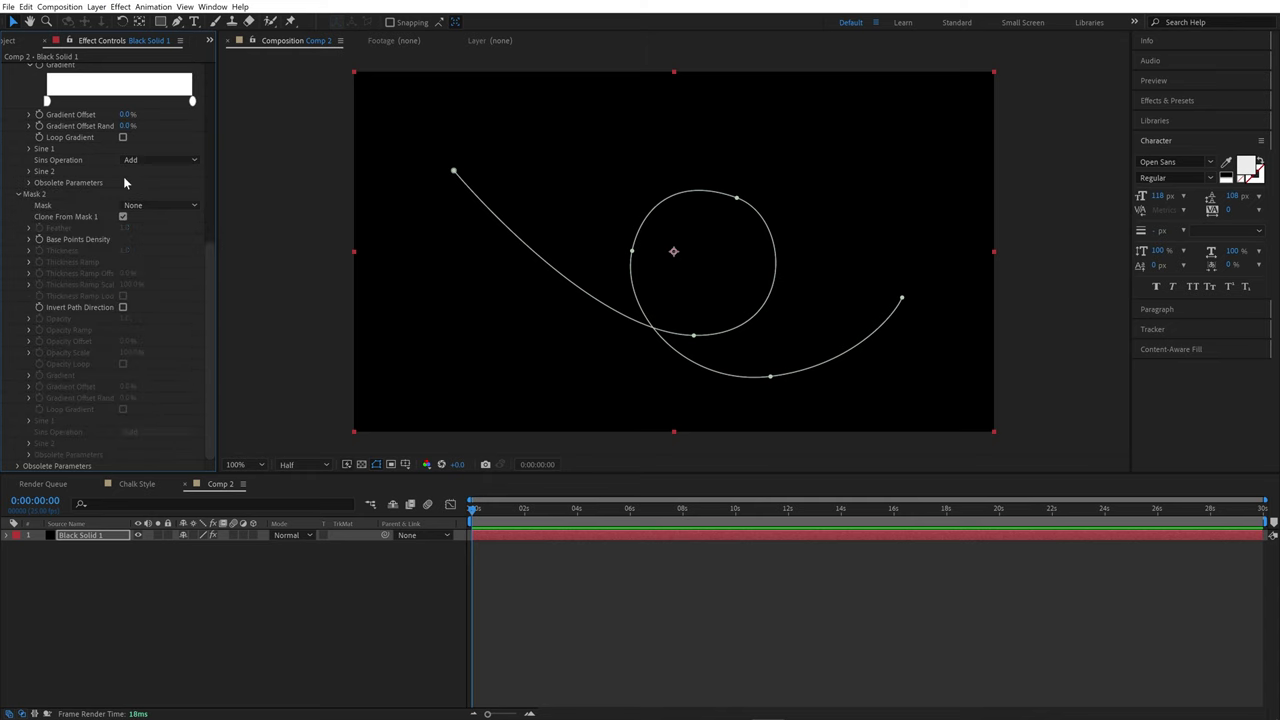
scroll(160, 340, "up", 5)
scroll(171, 371, "up", 10)
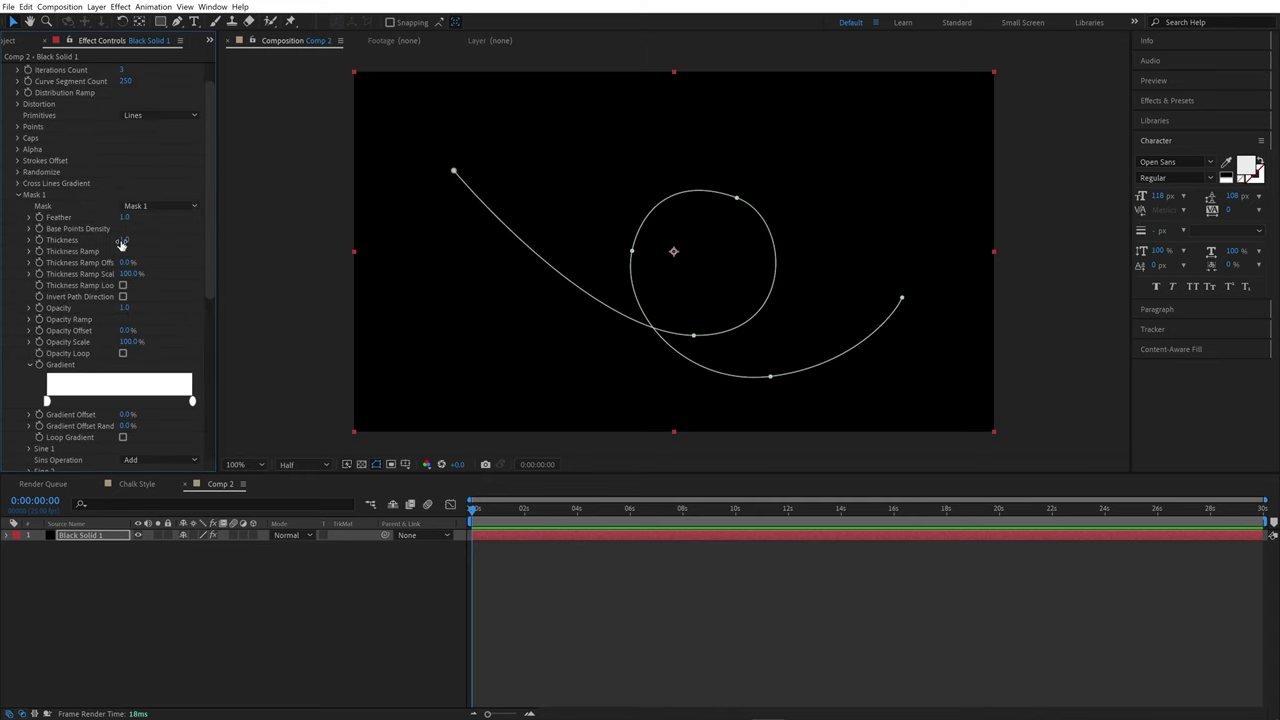
scroll(108, 238, "up", 2)
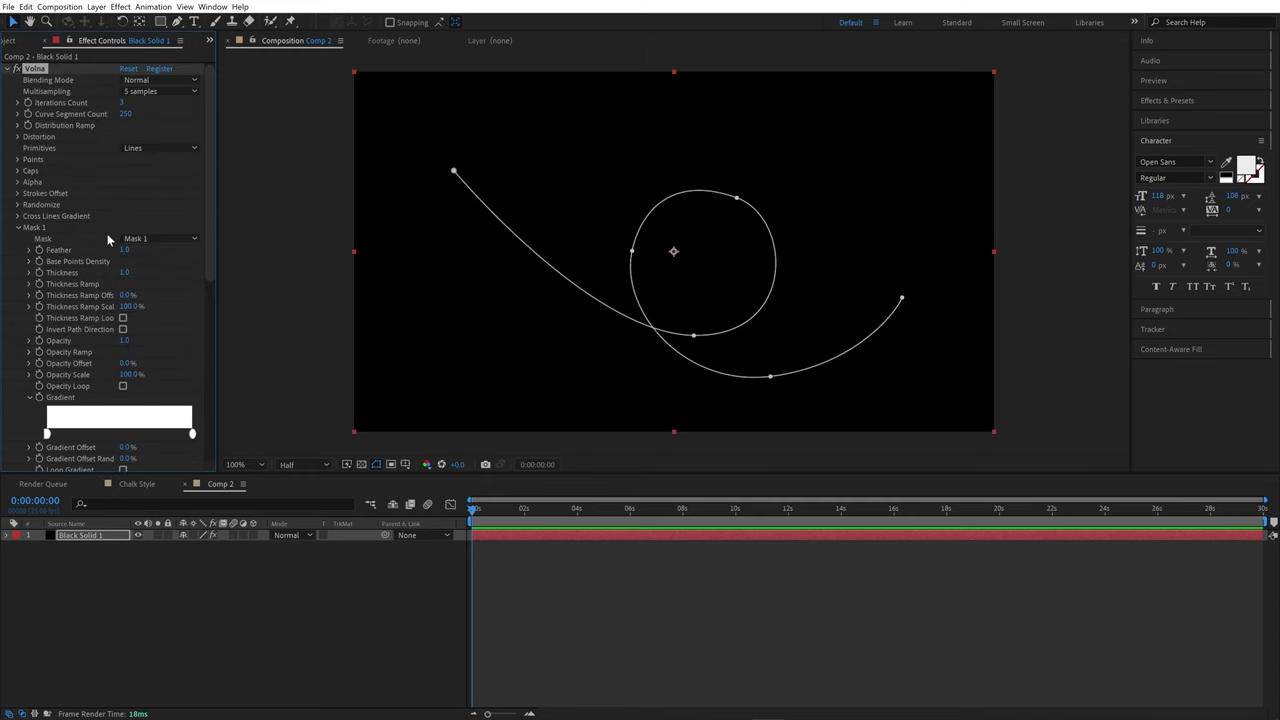
Step: Set Iterations Count 75, and in Distortion set Noise Amp 30 and Noise Scale 9
left_click(121, 103)
type("5")
key("Return")
left_click(16, 138)
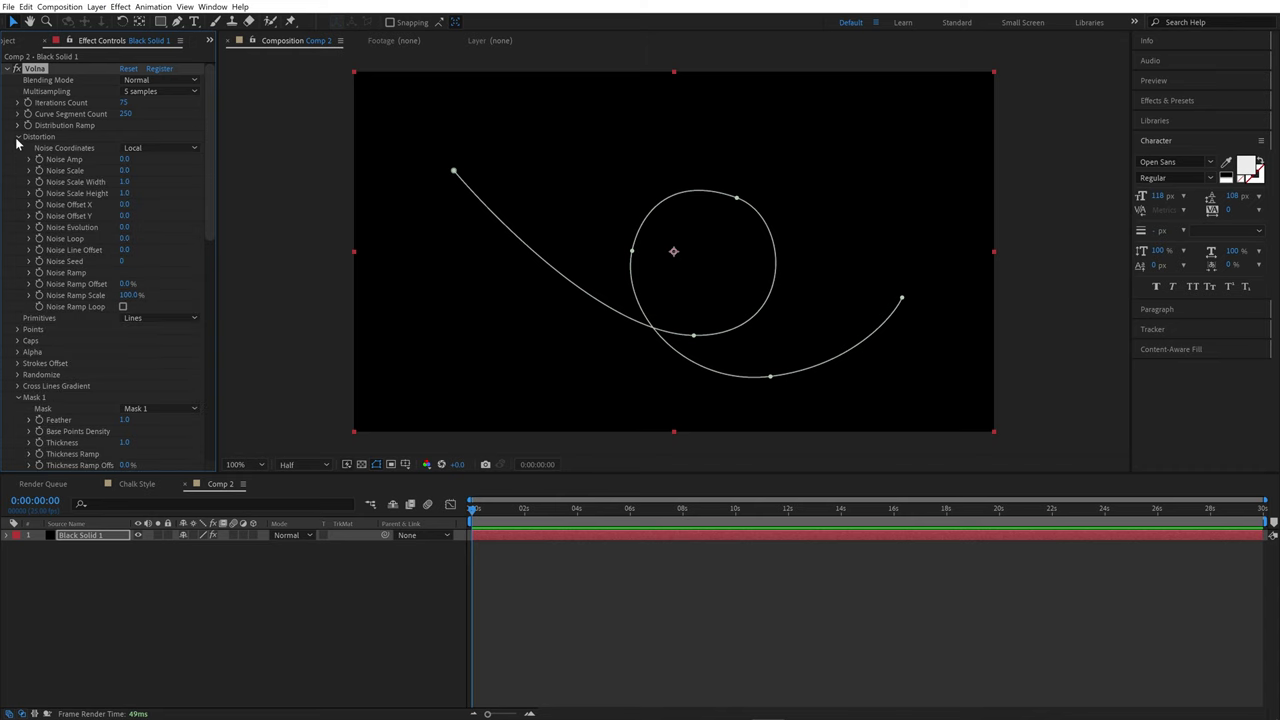
left_click(124, 159)
key("Return")
left_click(124, 171)
key("Return")
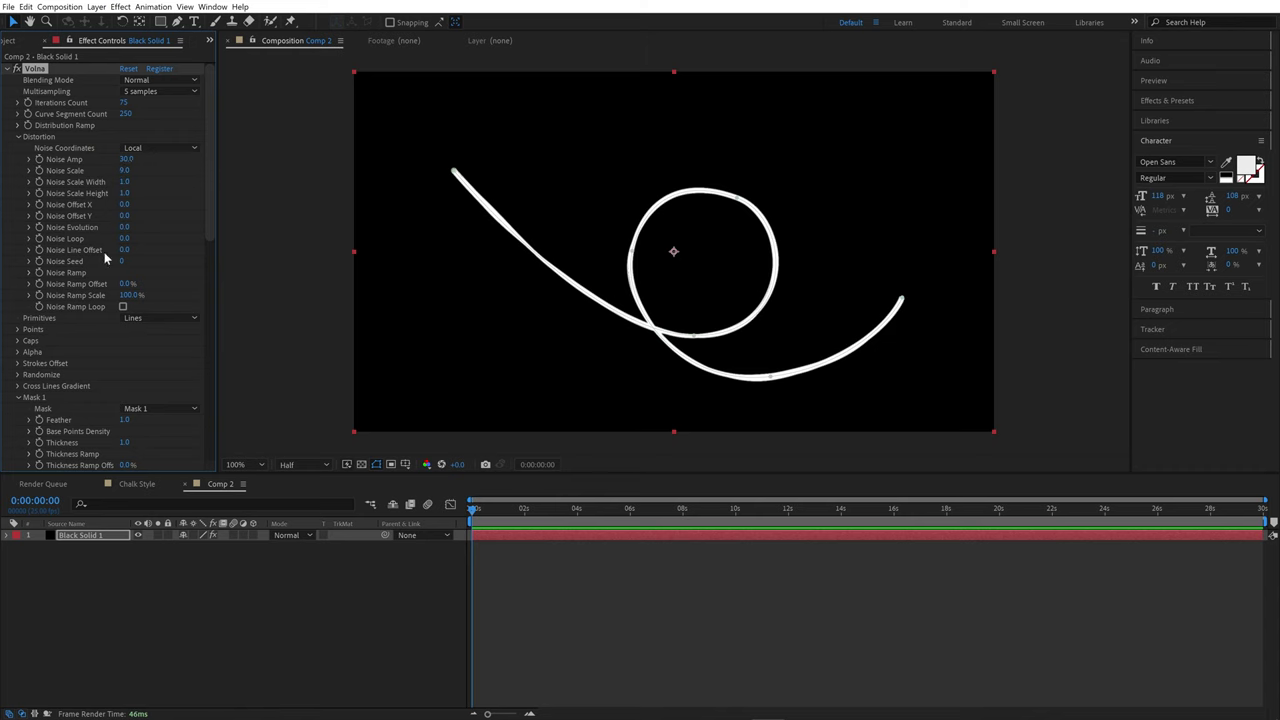
Step: Raise Noise Line Offset and set the stroke Opacity to 0.5
left_click_drag(123, 250, 183, 240)
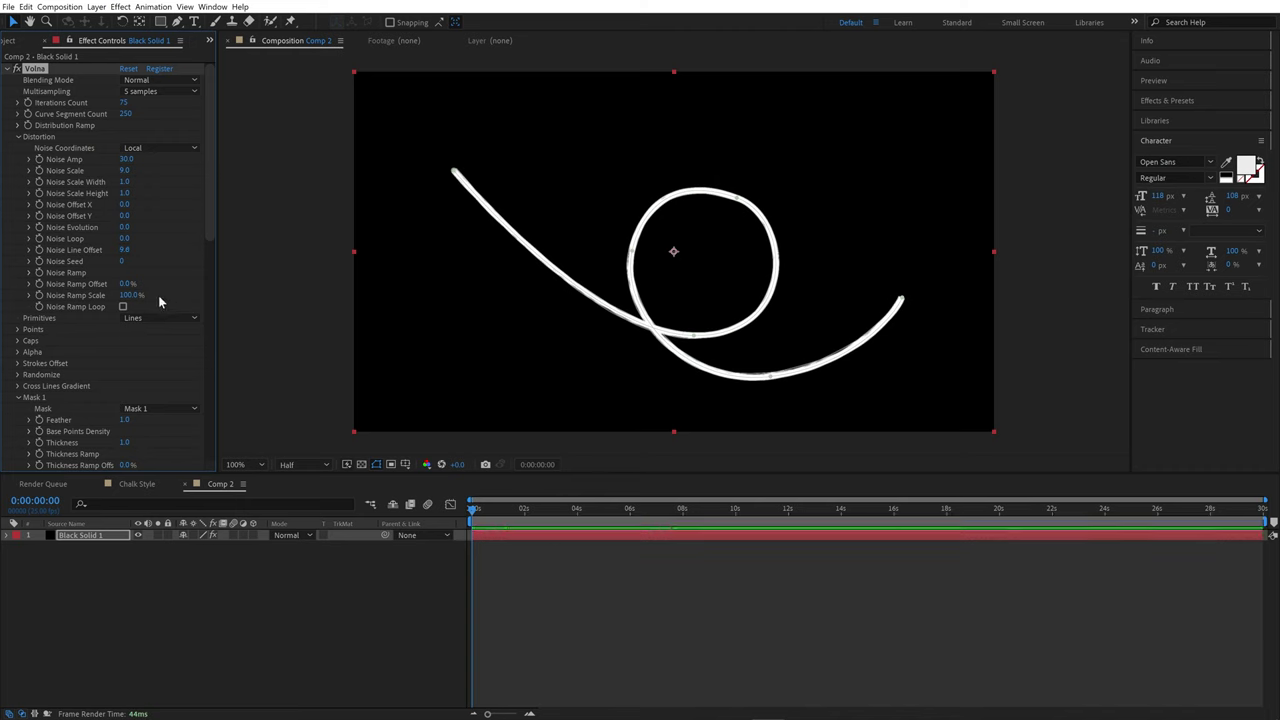
scroll(155, 295, "down", 5)
scroll(158, 320, "down", 1)
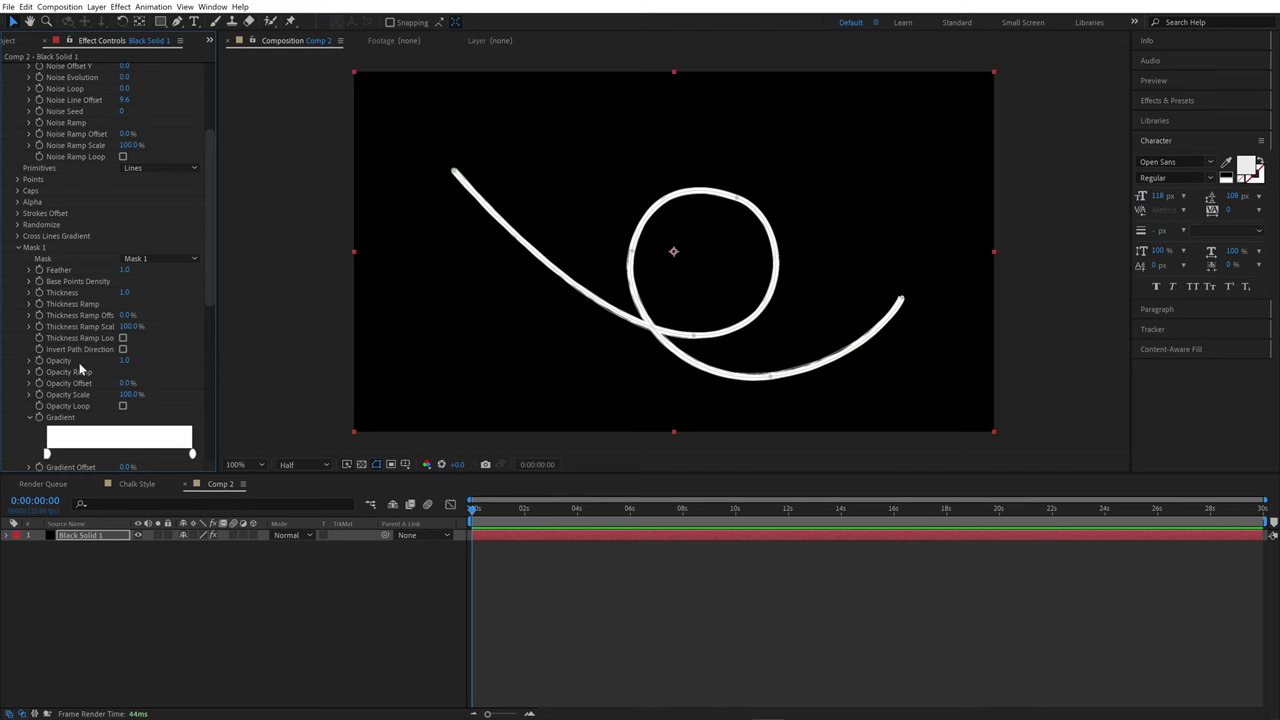
left_click(124, 360)
type("0.5")
key("Return")
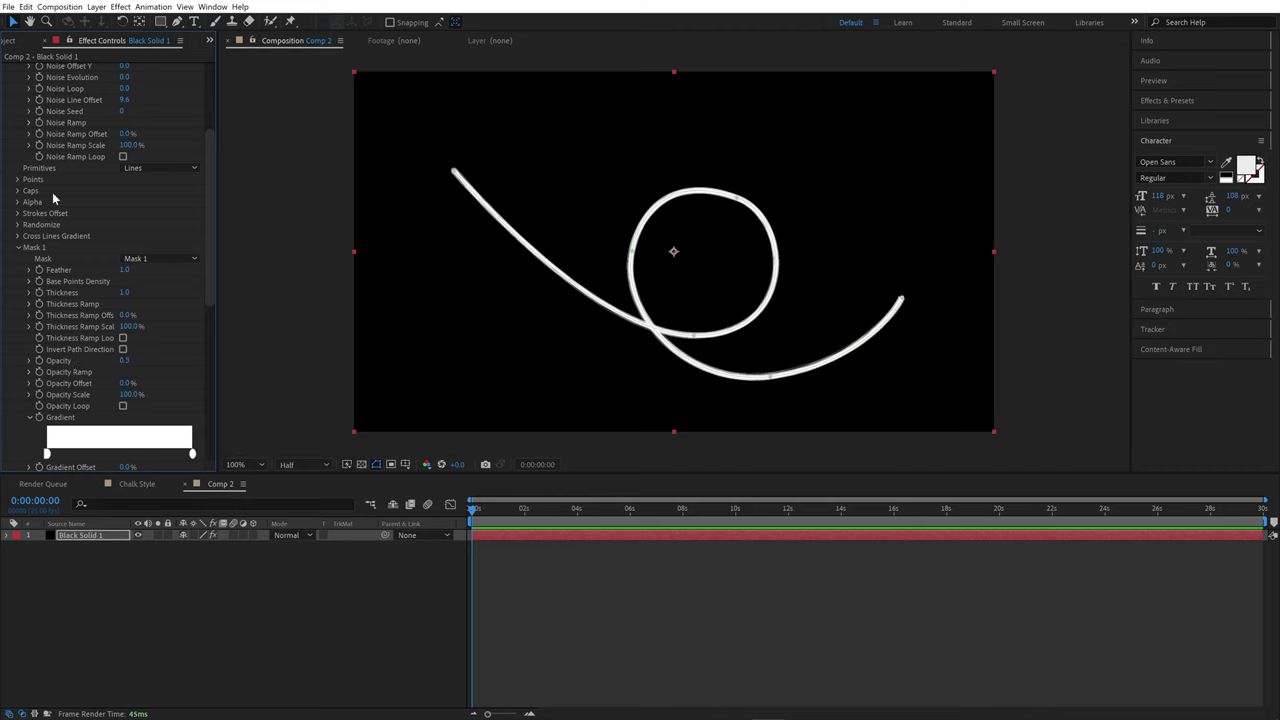
Step: In Volna's Alpha group, set Alpha Noise Amplitude 20 and Alpha Noise Frequency 20
scroll(52, 192, "up", 3)
left_click(19, 292)
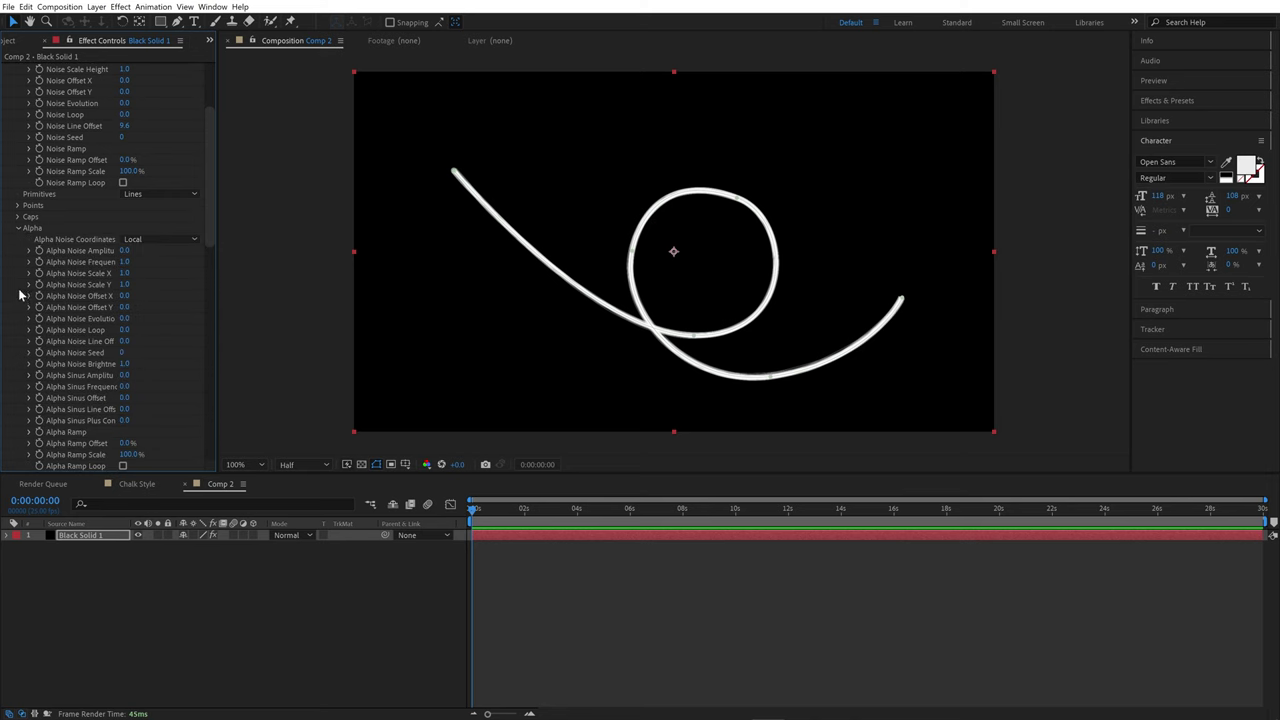
left_click(128, 250)
type("20")
key("Return")
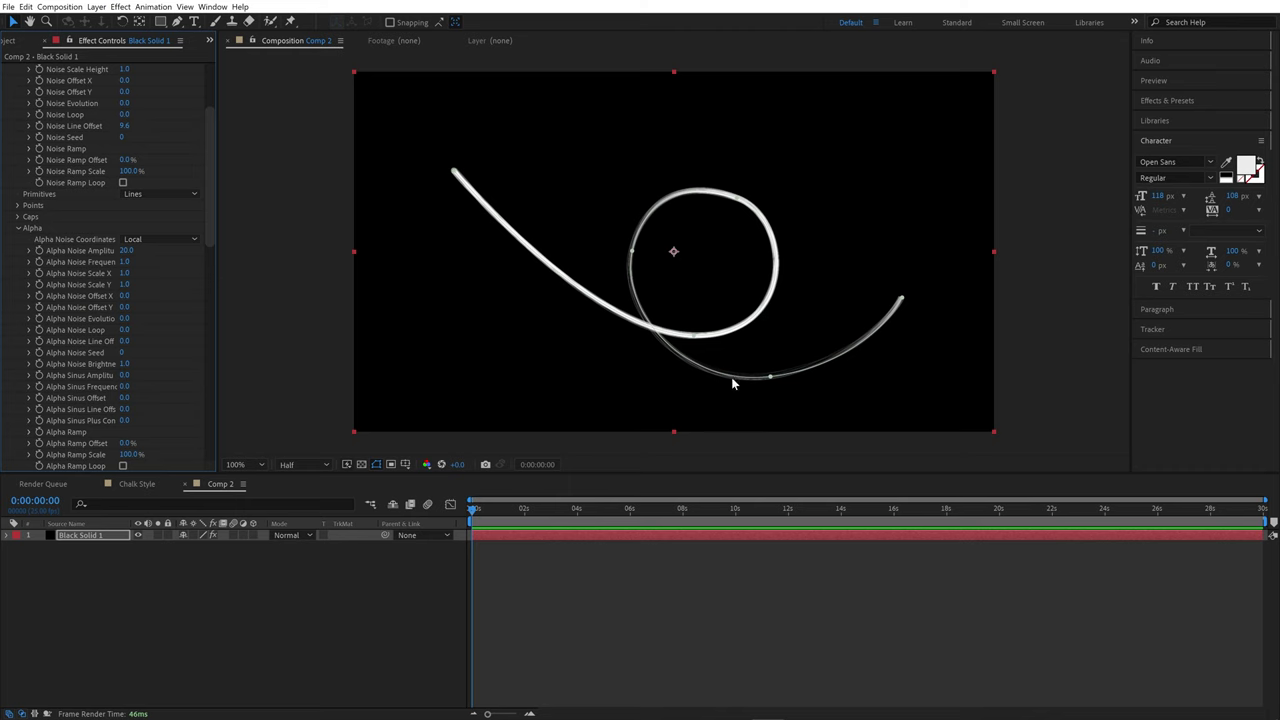
left_click(123, 261)
type("20")
key("Return")
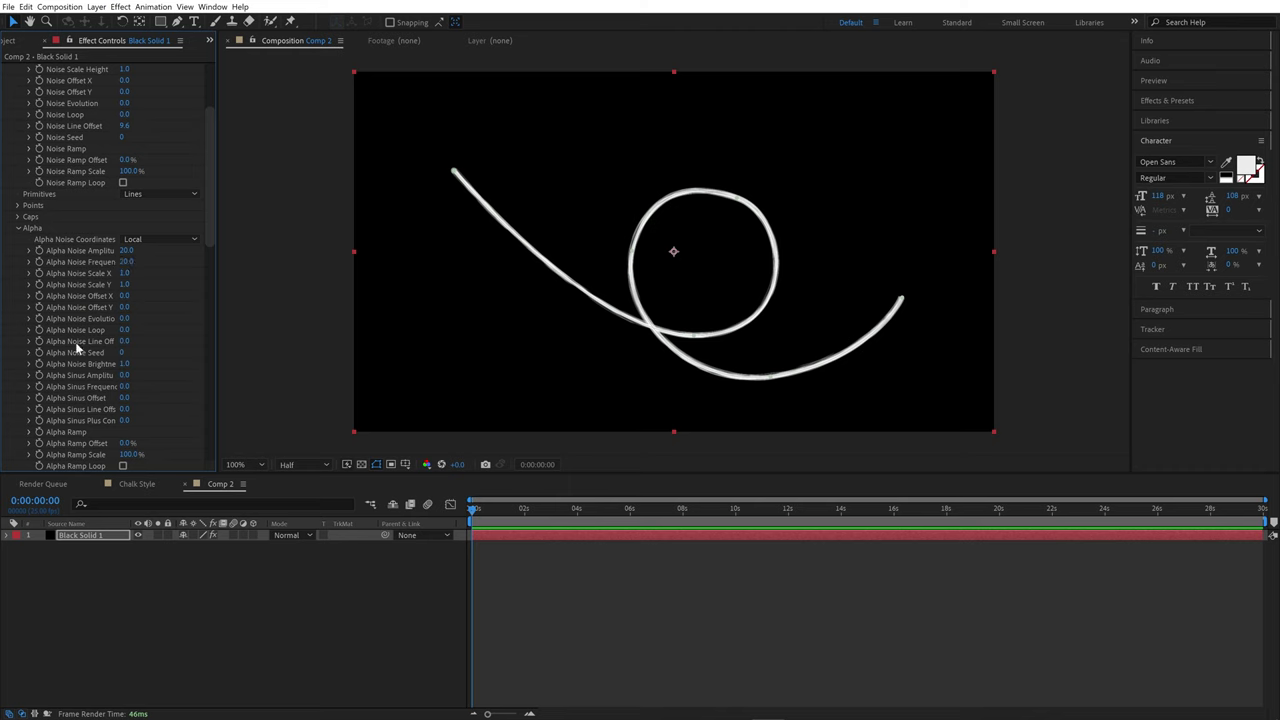
left_click(124, 342)
Step: Set Strokes Offset Begin 1% and End 99%, and Randomize Offset Random 1%
left_click(17, 228)
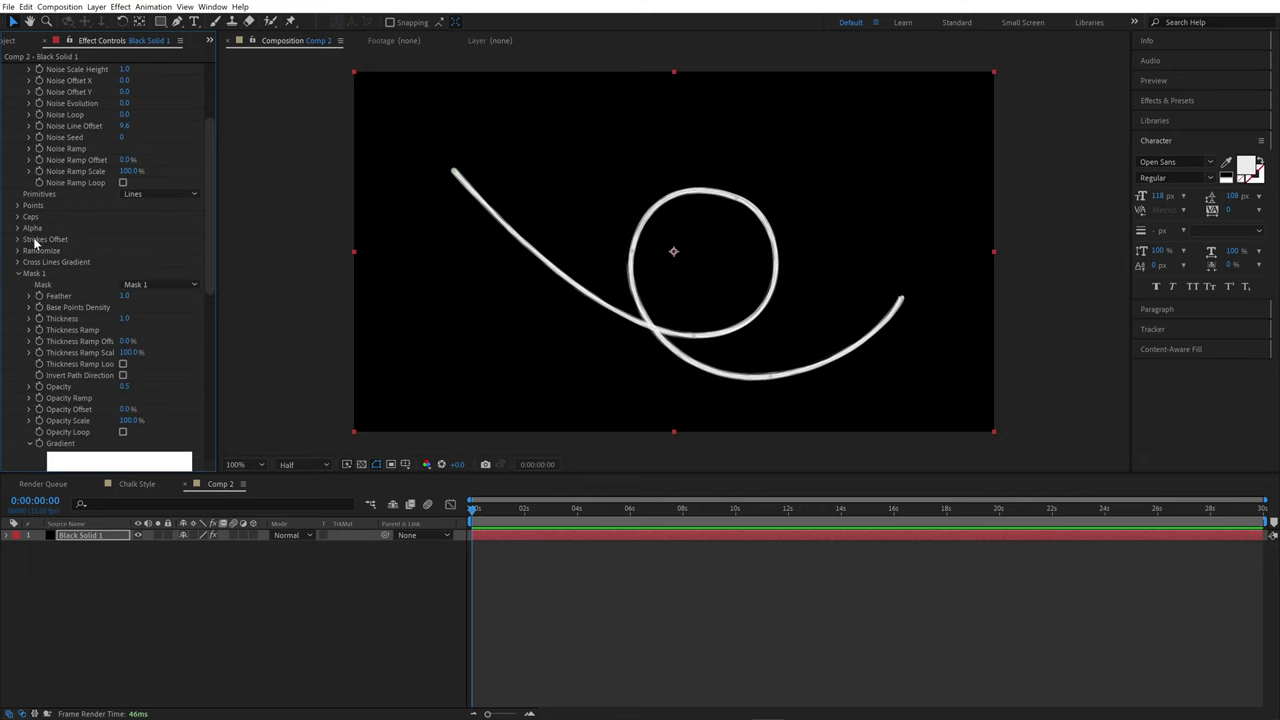
left_click(18, 240)
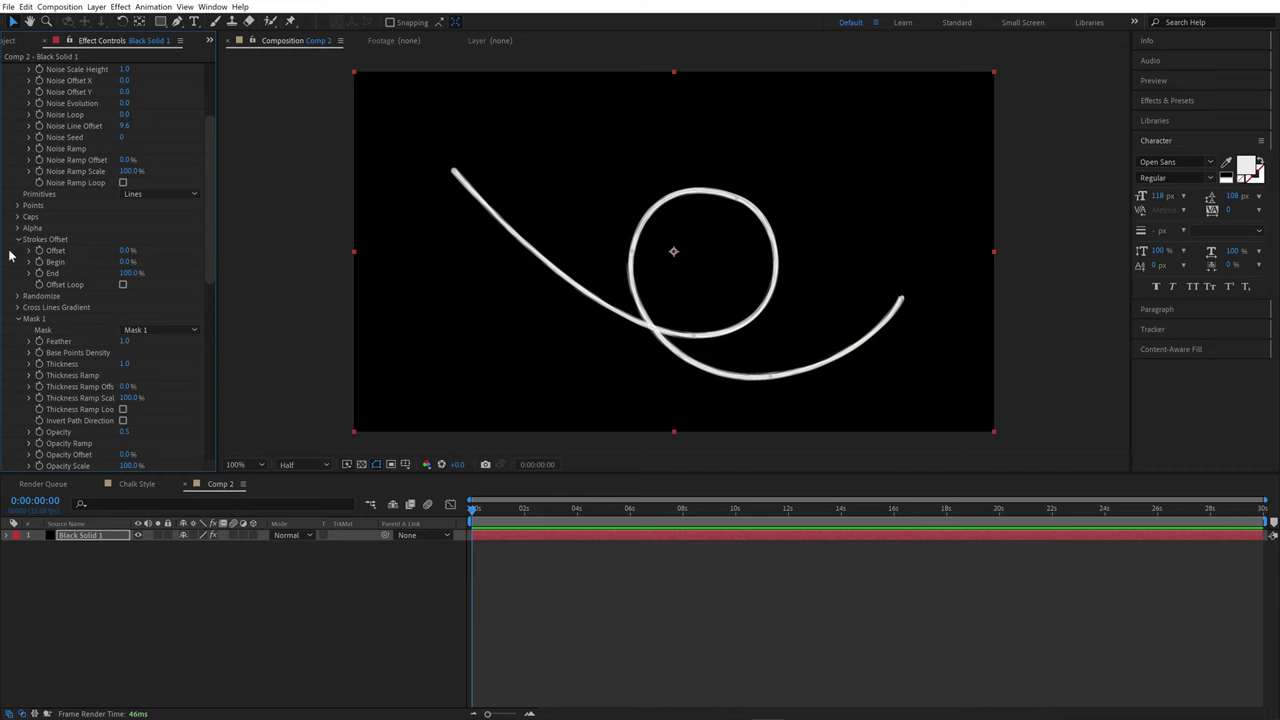
left_click(126, 262)
type("1")
key("Tab")
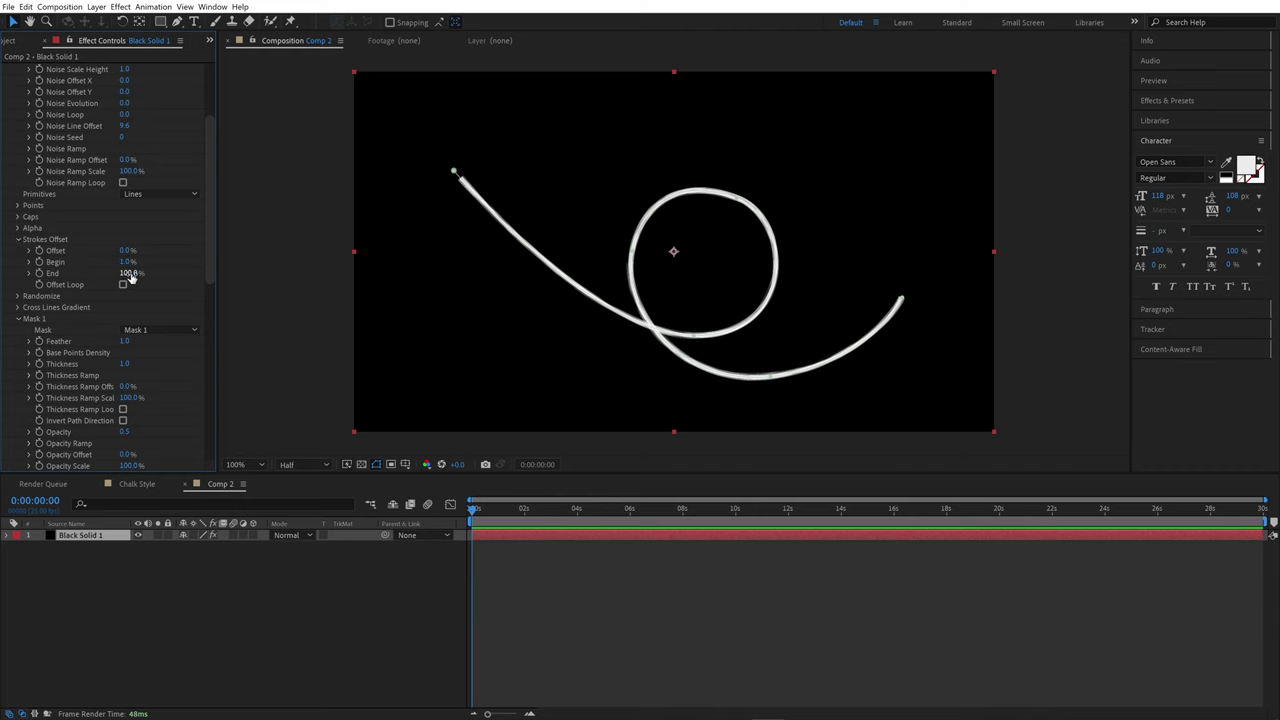
type("9")
key("Return")
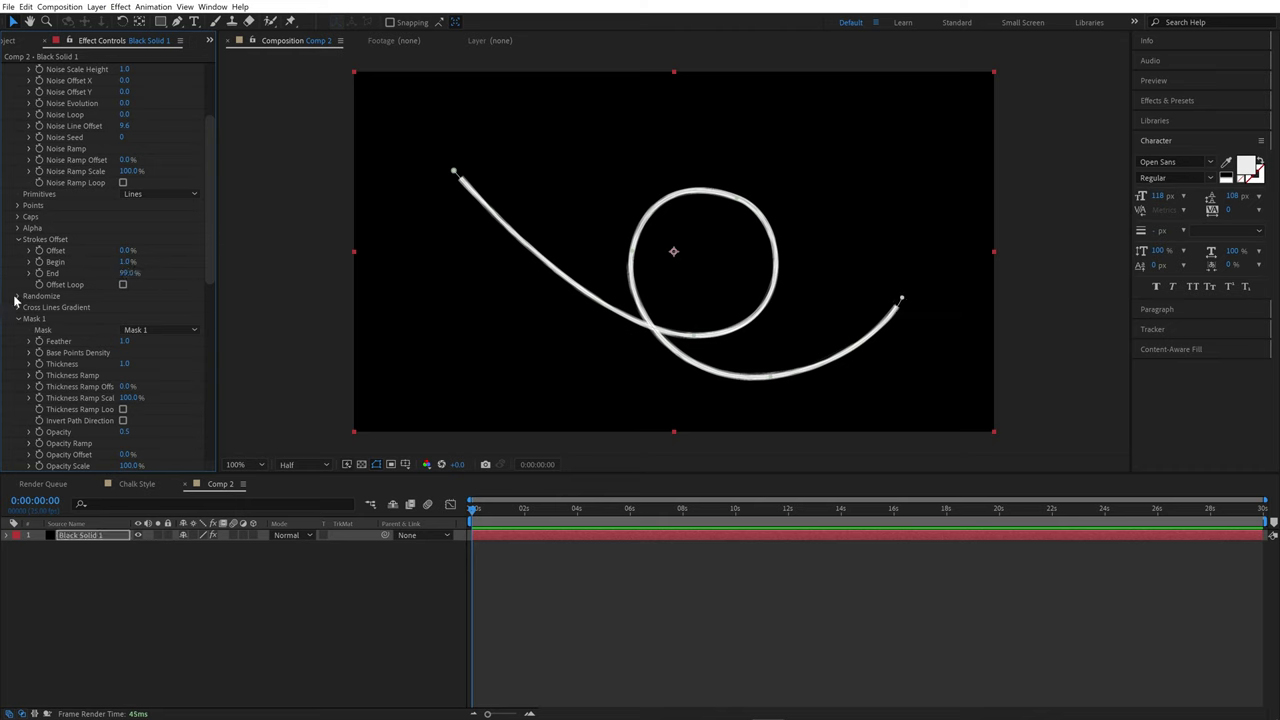
left_click(17, 297)
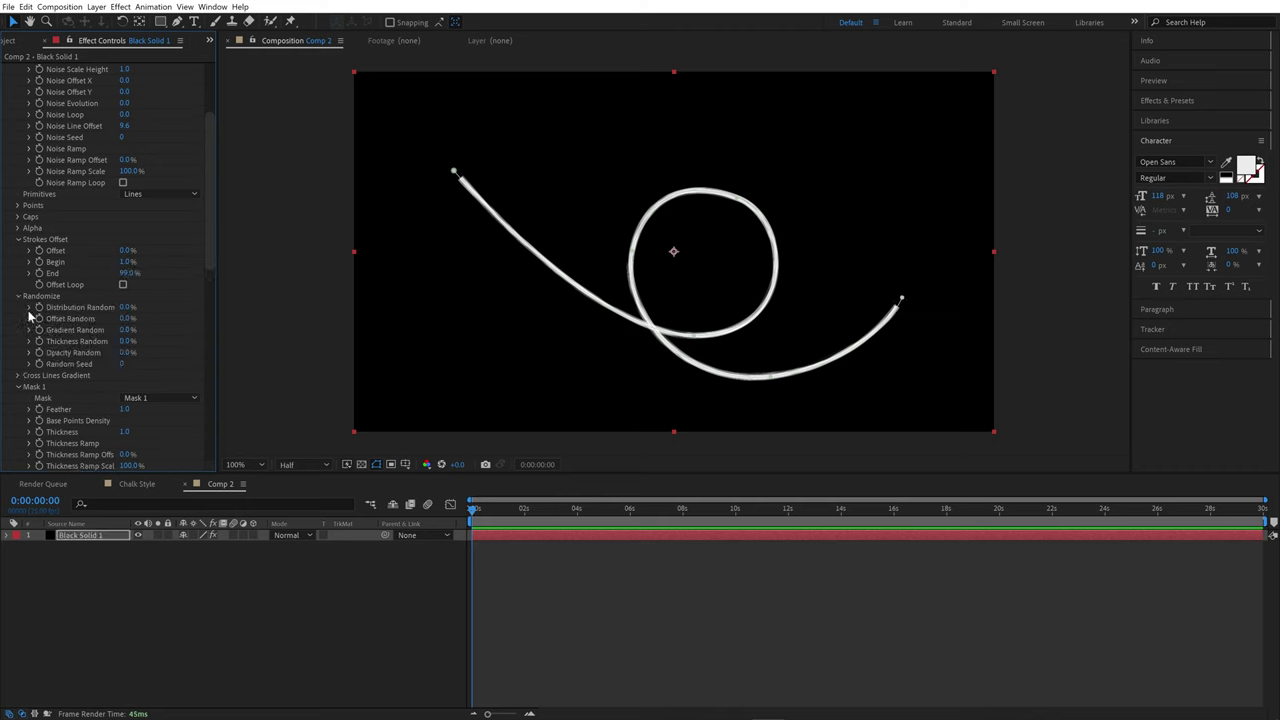
left_click(127, 318)
key("Return")
Step: Set the viewer preview resolution to Full
scroll(652, 327, "up", 2)
scroll(652, 327, "up", 2)
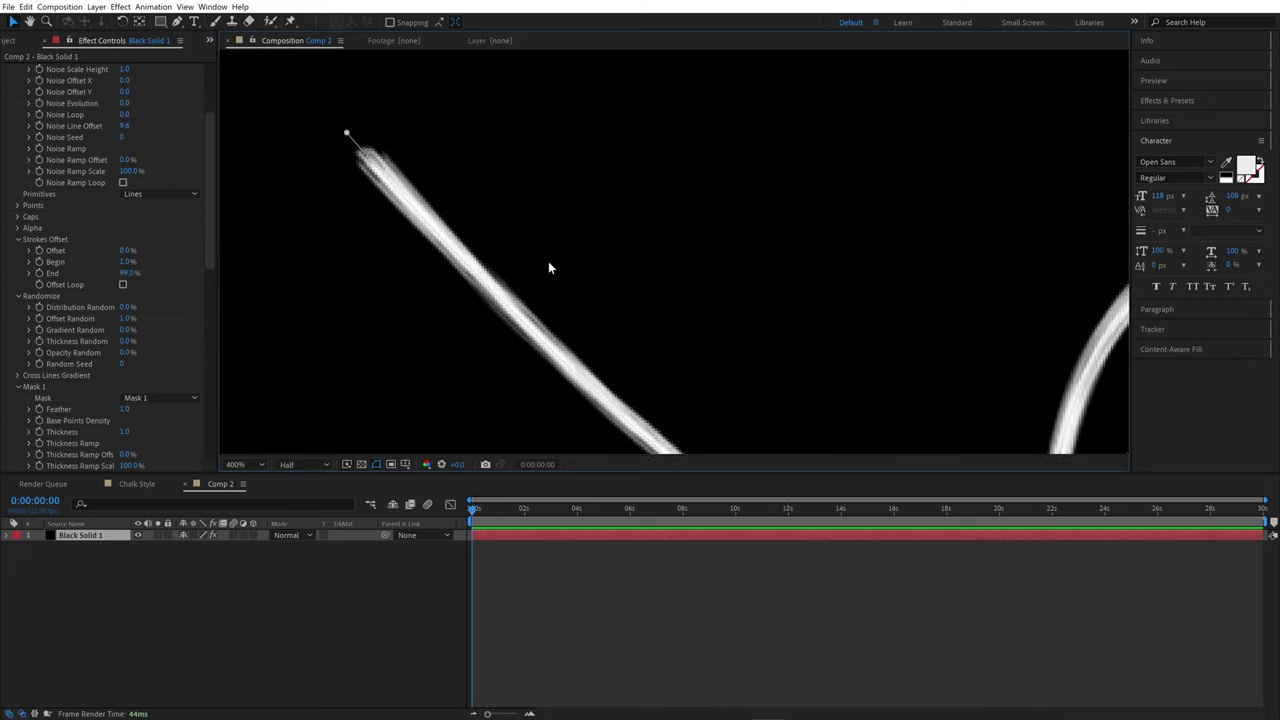
left_click(292, 464)
left_click(312, 497)
scroll(403, 249, "down", 4)
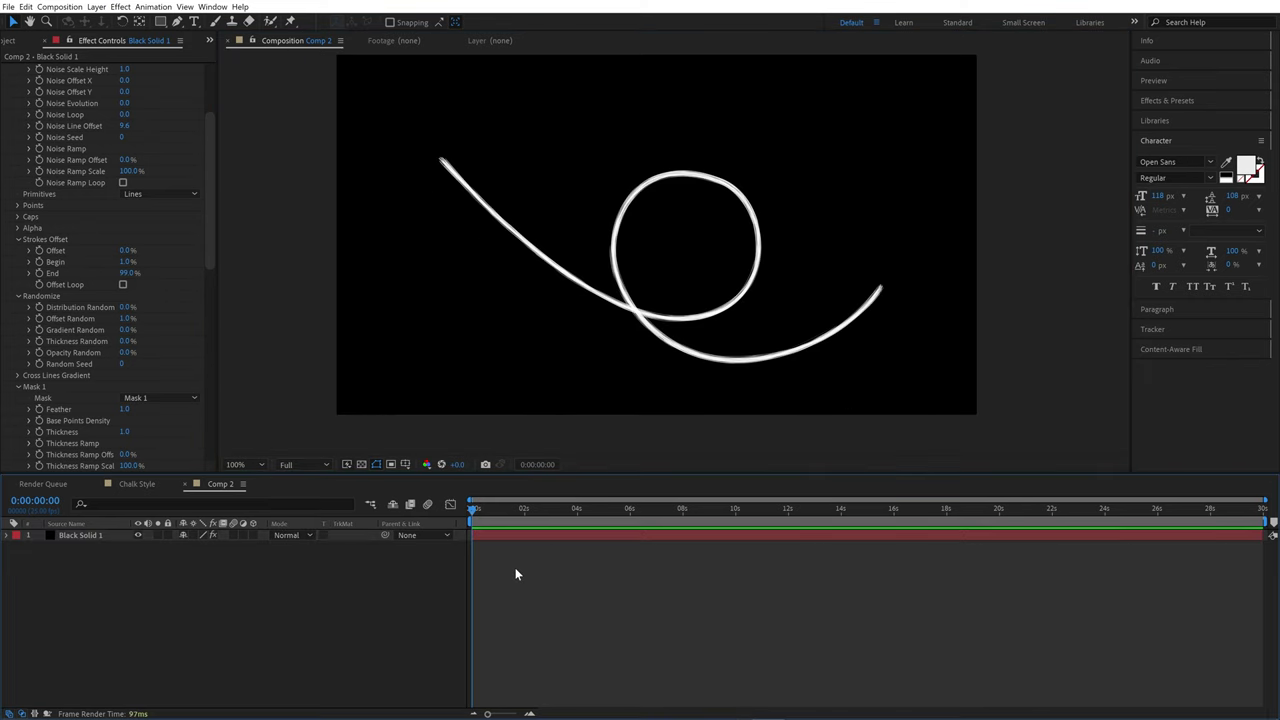
Step: Add empty-blackboard.jpg to the timeline beneath Black Solid 1
left_click(10, 40)
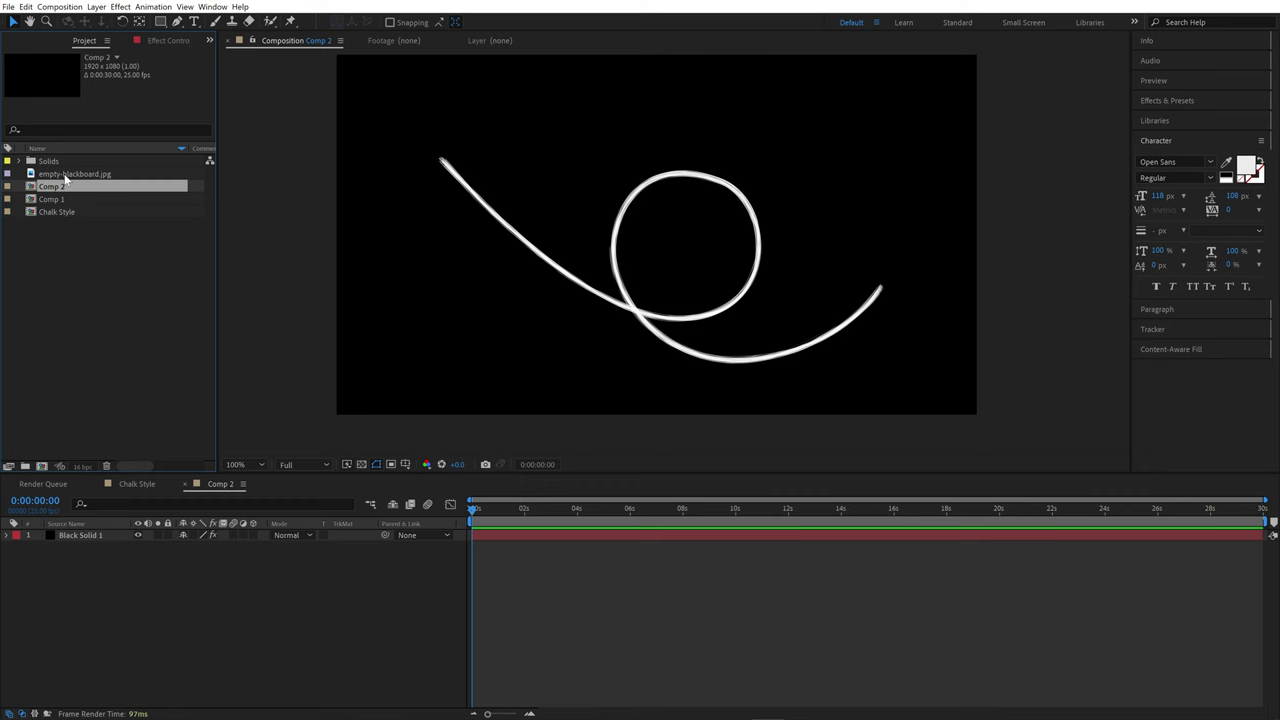
left_click_drag(76, 174, 113, 590)
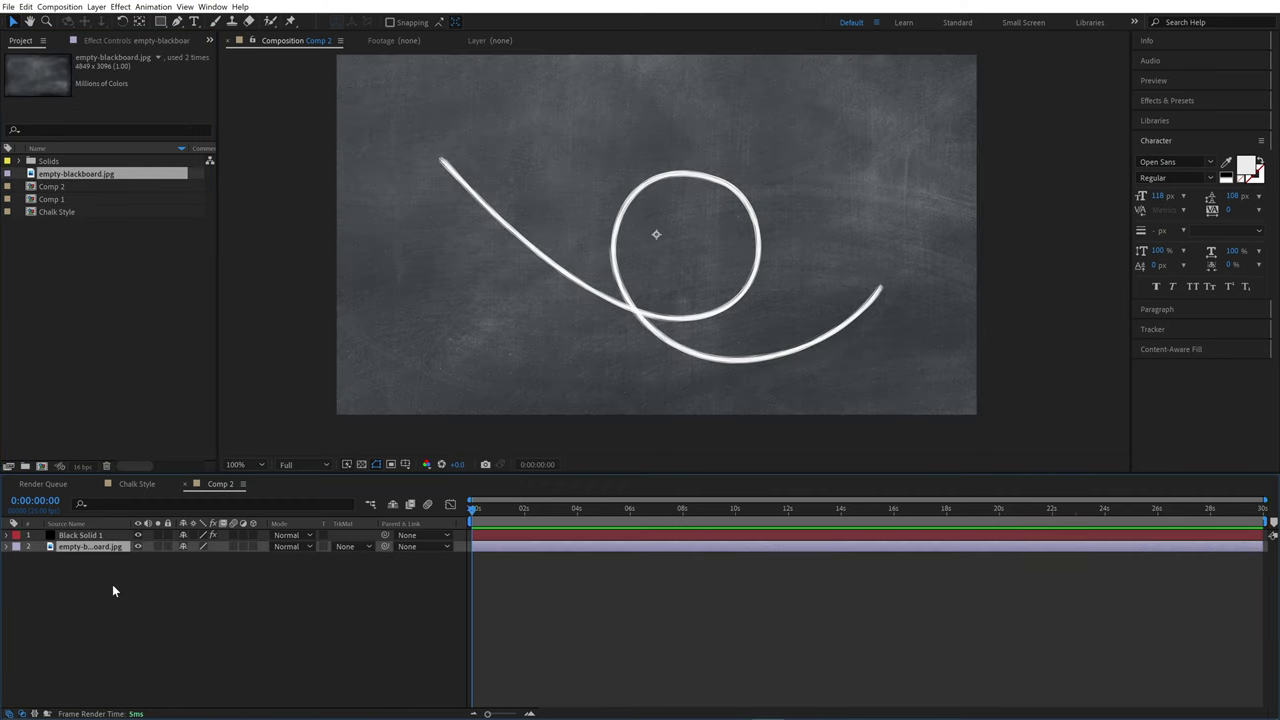
left_click(168, 605)
left_click(102, 535)
Step: Set Line Cap End to Arrow 1 and raise End Arrow Length to 108
left_click(108, 42)
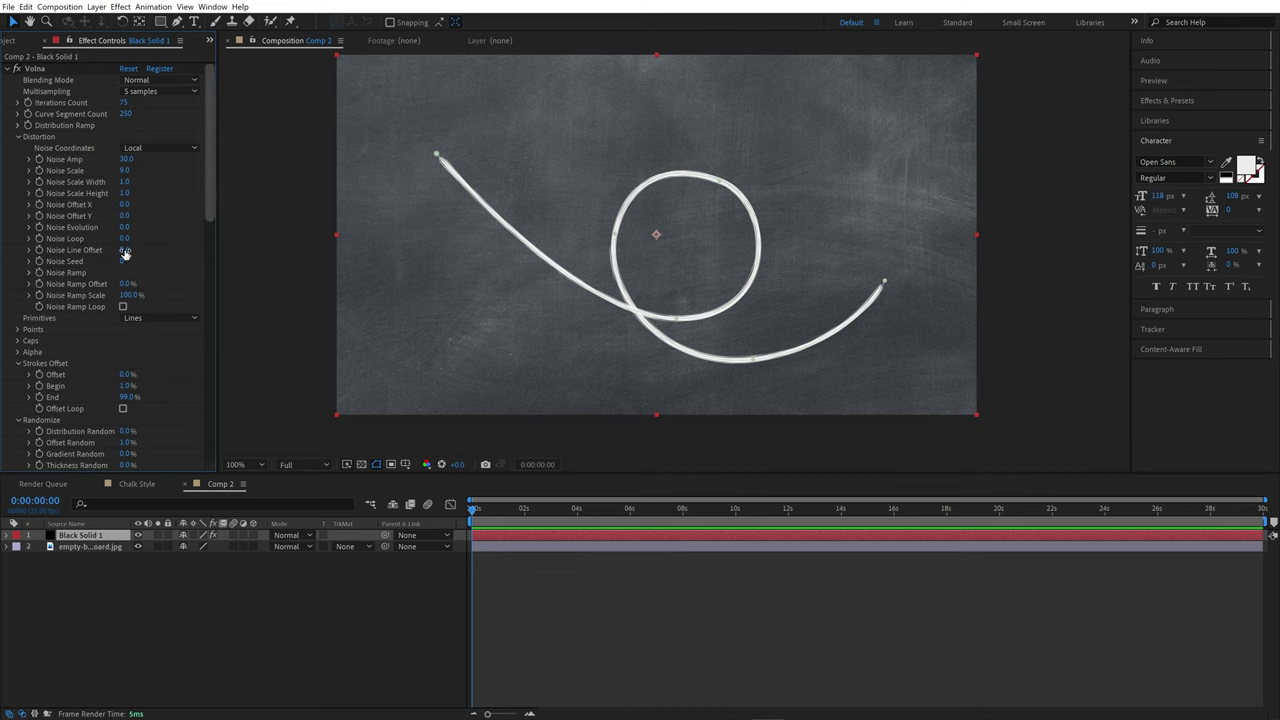
left_click(17, 341)
left_click(155, 386)
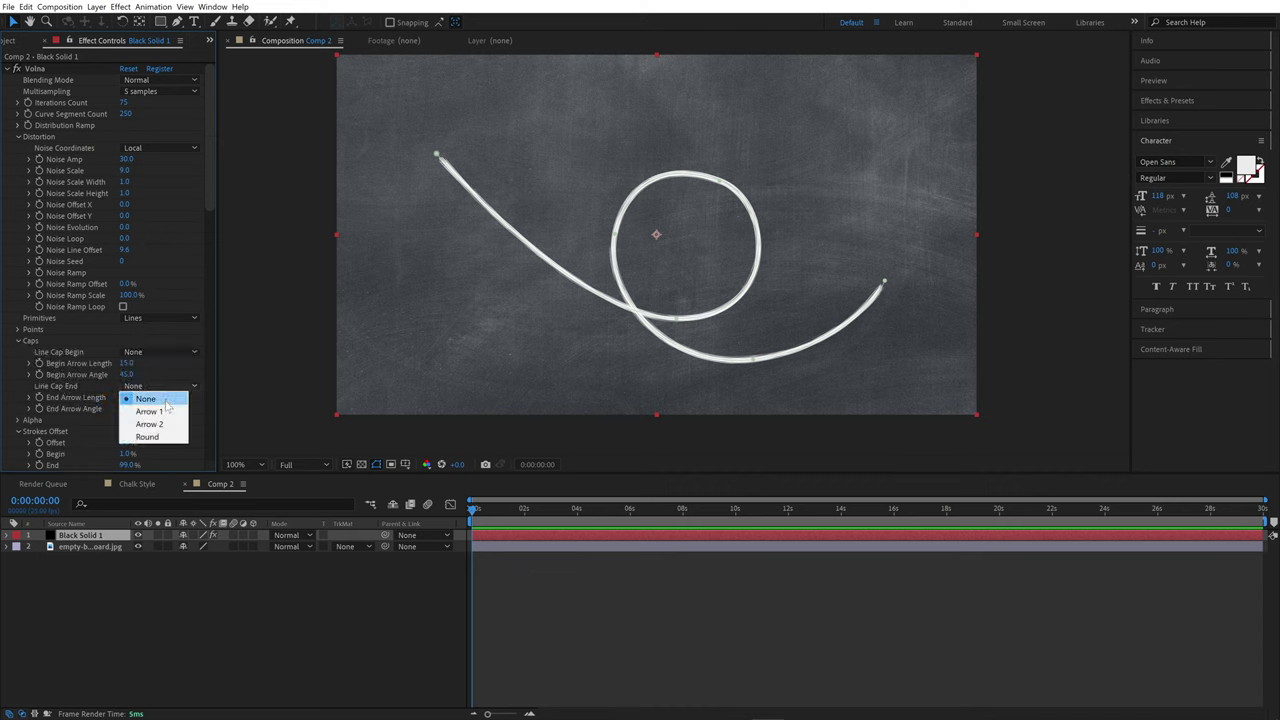
left_click(165, 410)
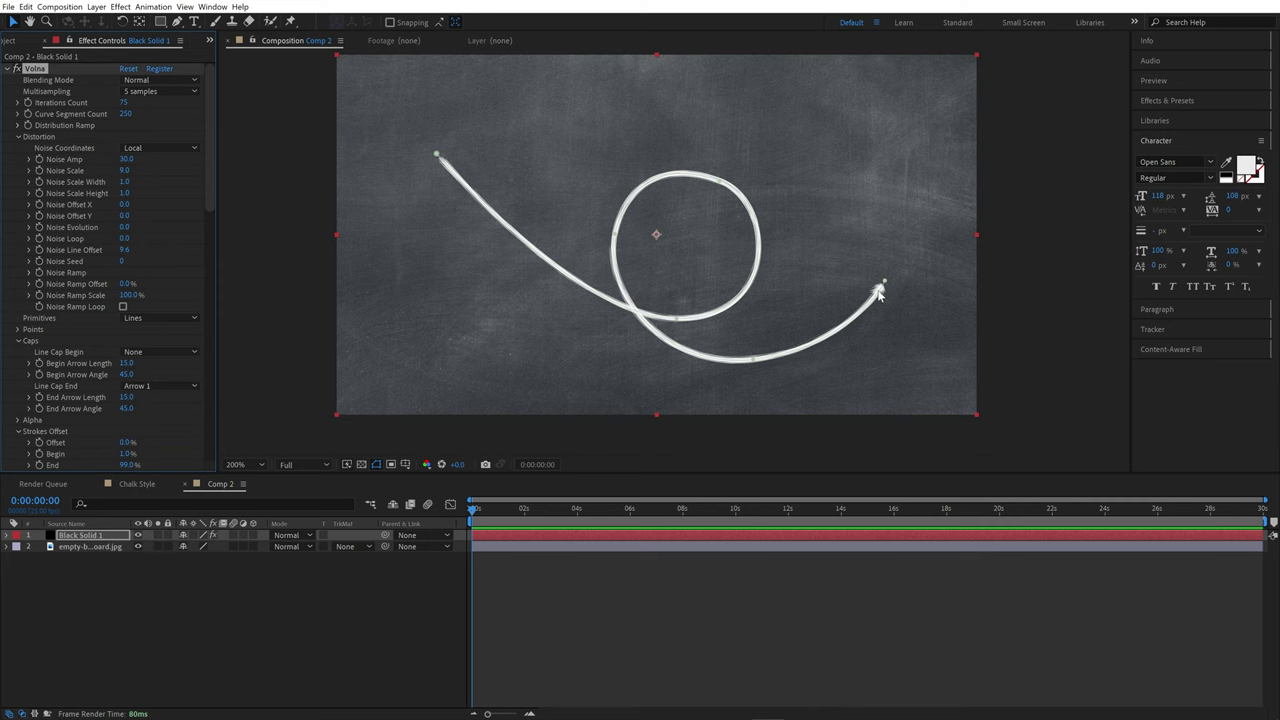
scroll(940, 318, "up", 1)
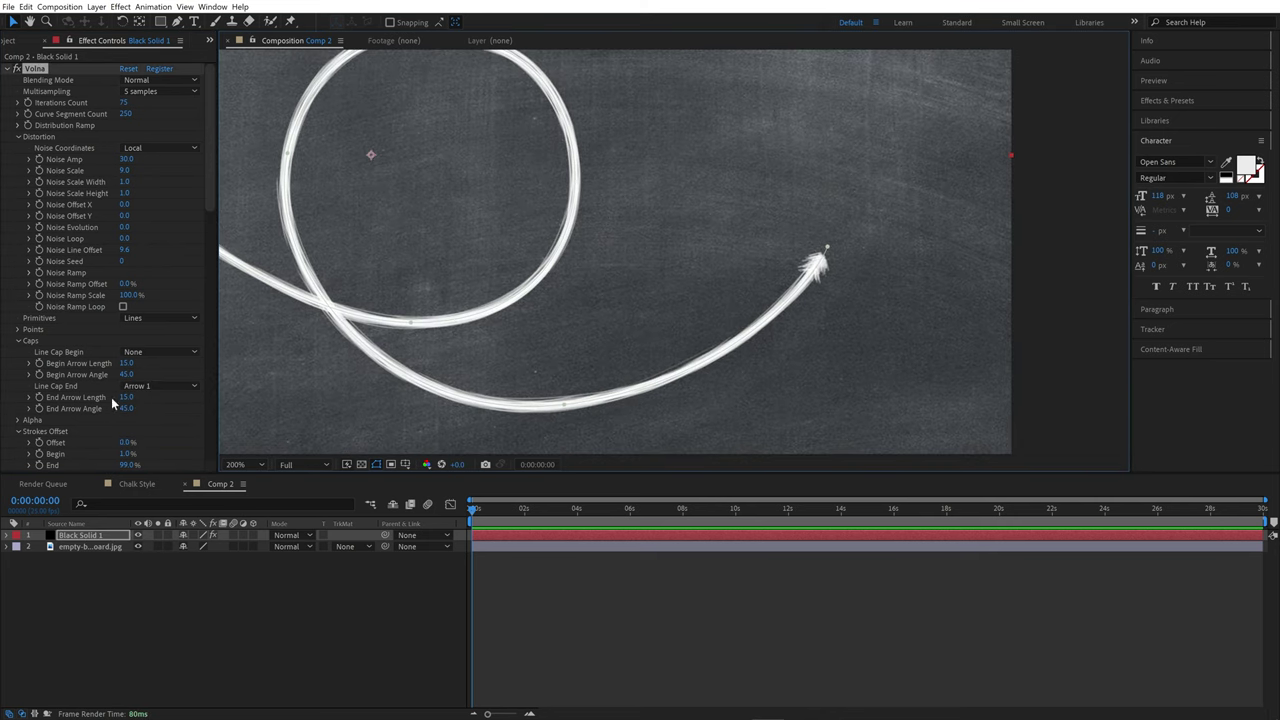
left_click_drag(126, 397, 185, 389)
scroll(760, 365, "down", 2)
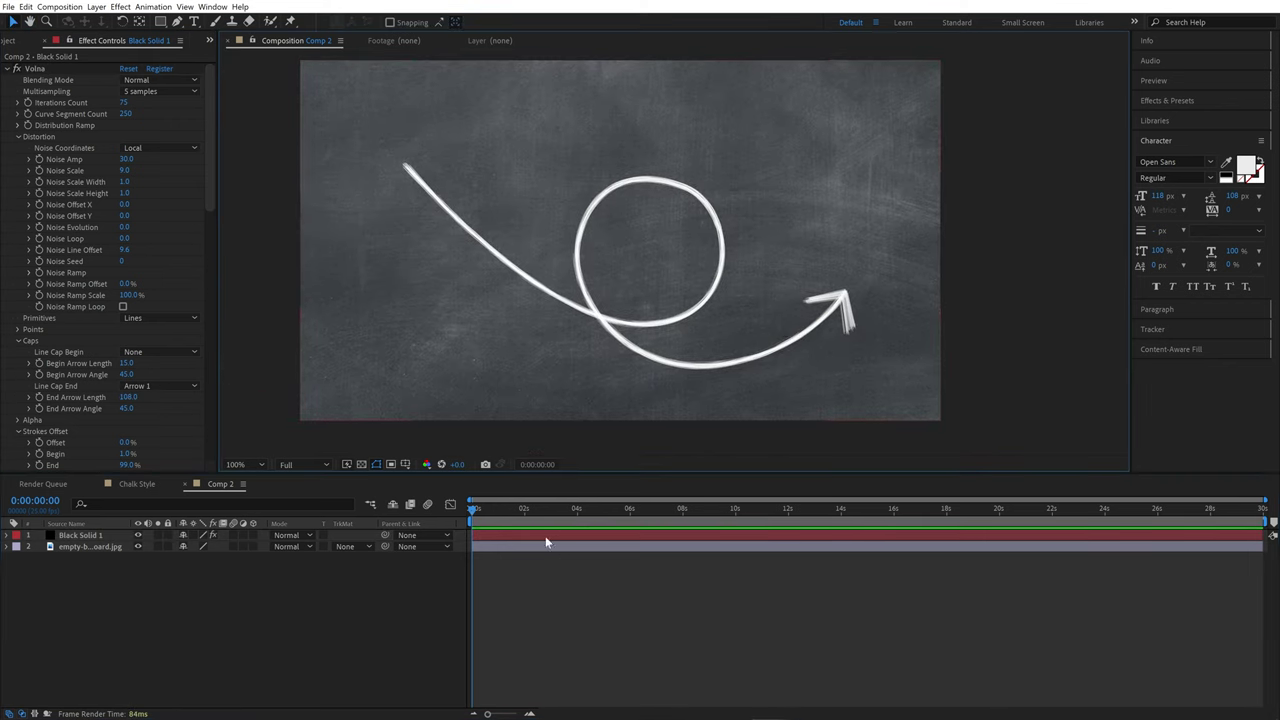
Step: At 0:00:02:00, set a keyframe on Volna's End value
left_click(524, 508)
left_click(517, 536)
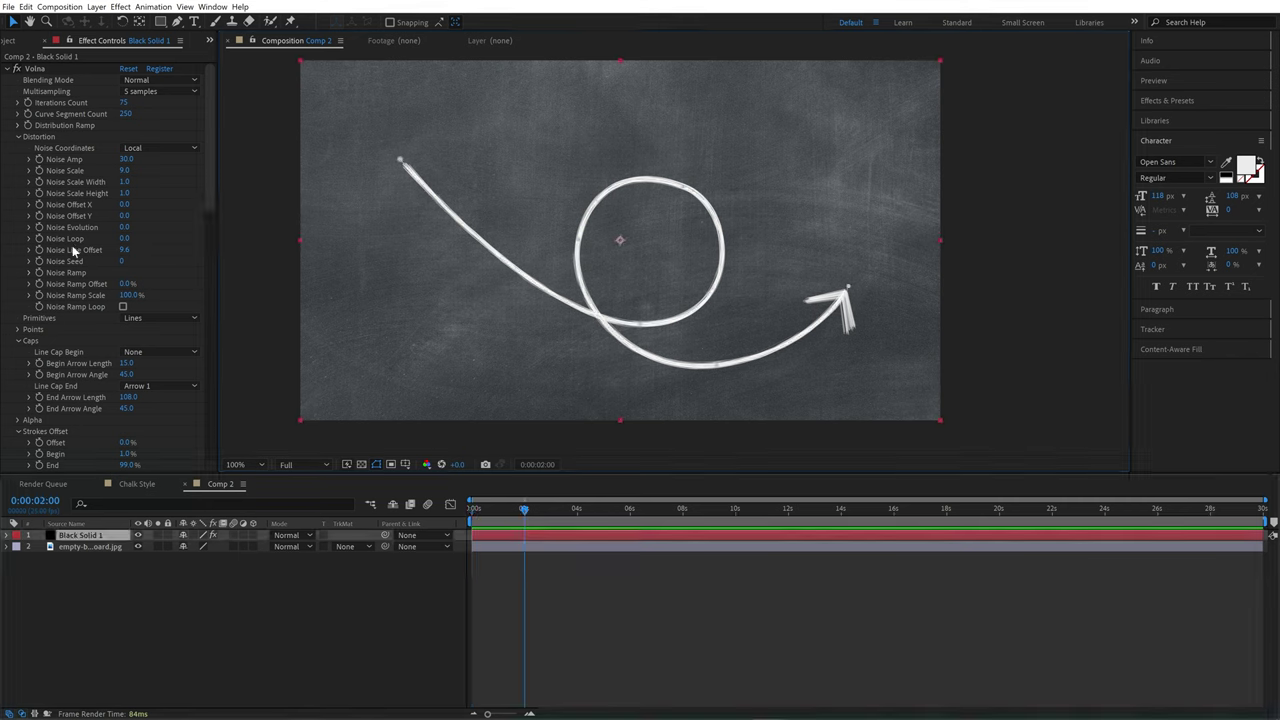
left_click(18, 342)
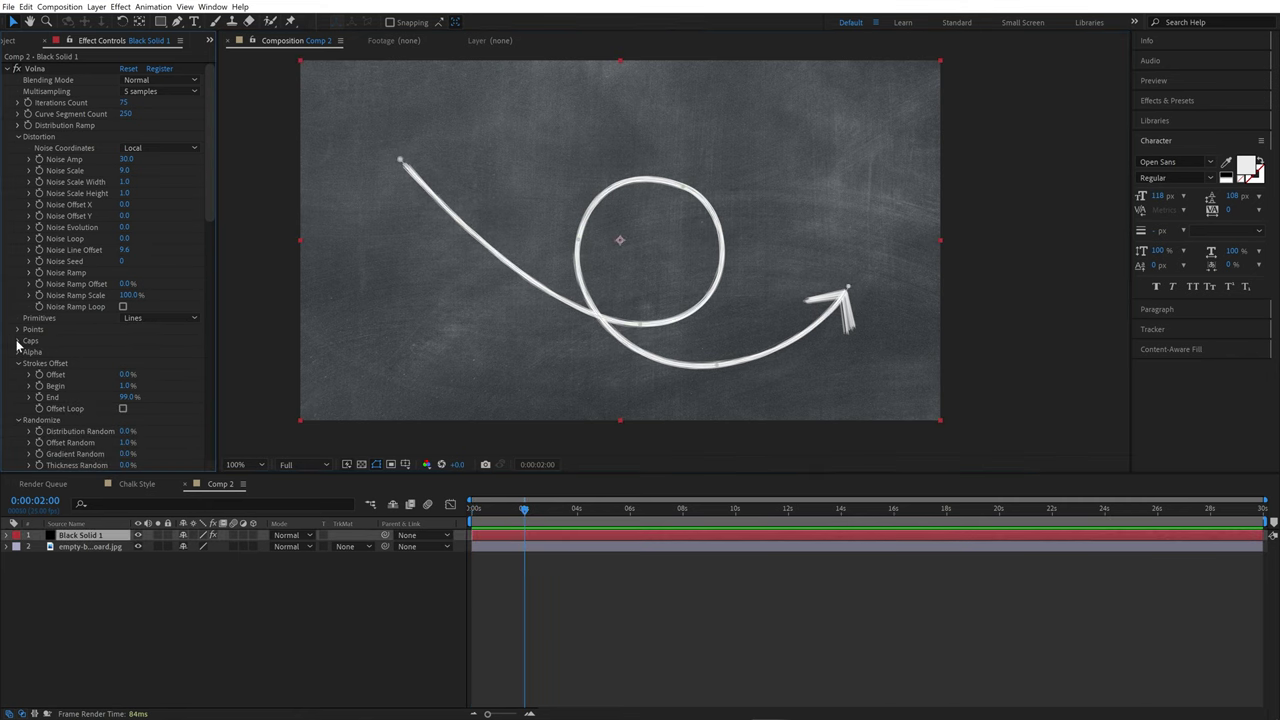
left_click(18, 137)
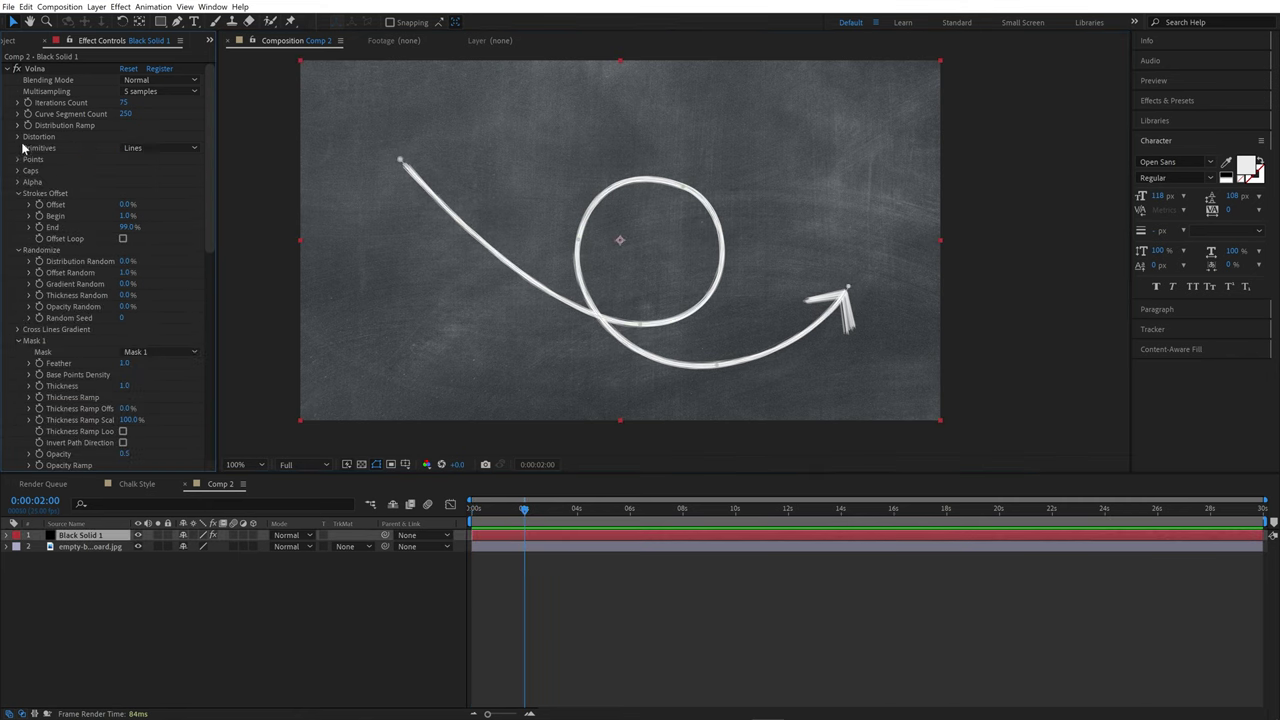
left_click(40, 229)
Step: At 0:00:00:00 set End to 0%, then preview the write-on
left_click_drag(521, 512, 462, 514)
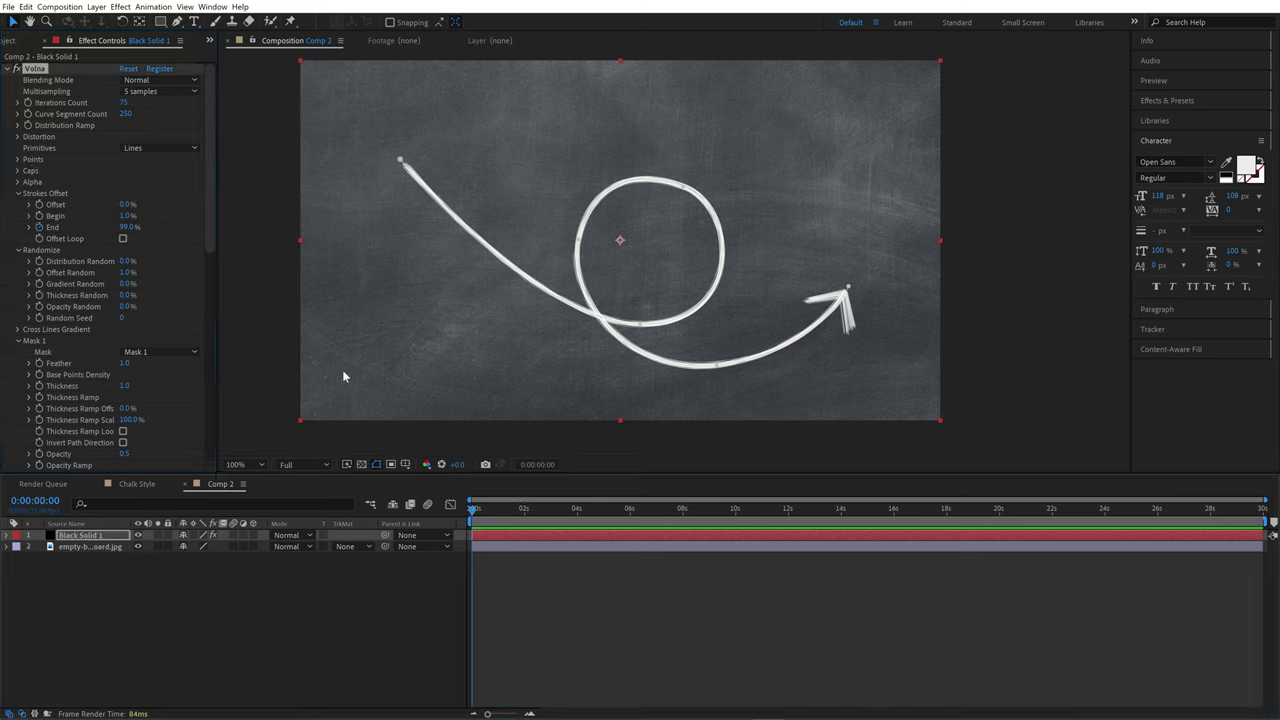
left_click(129, 227)
type("0")
key("Return")
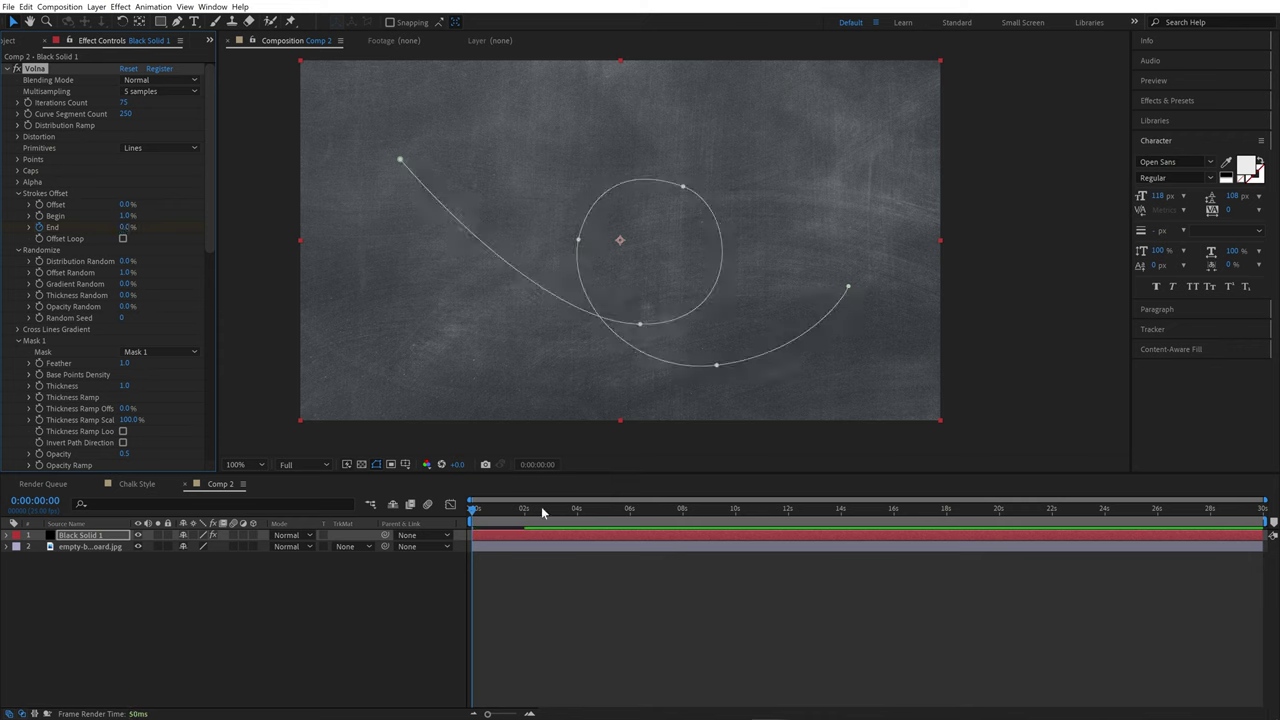
left_click(521, 598)
key("space")
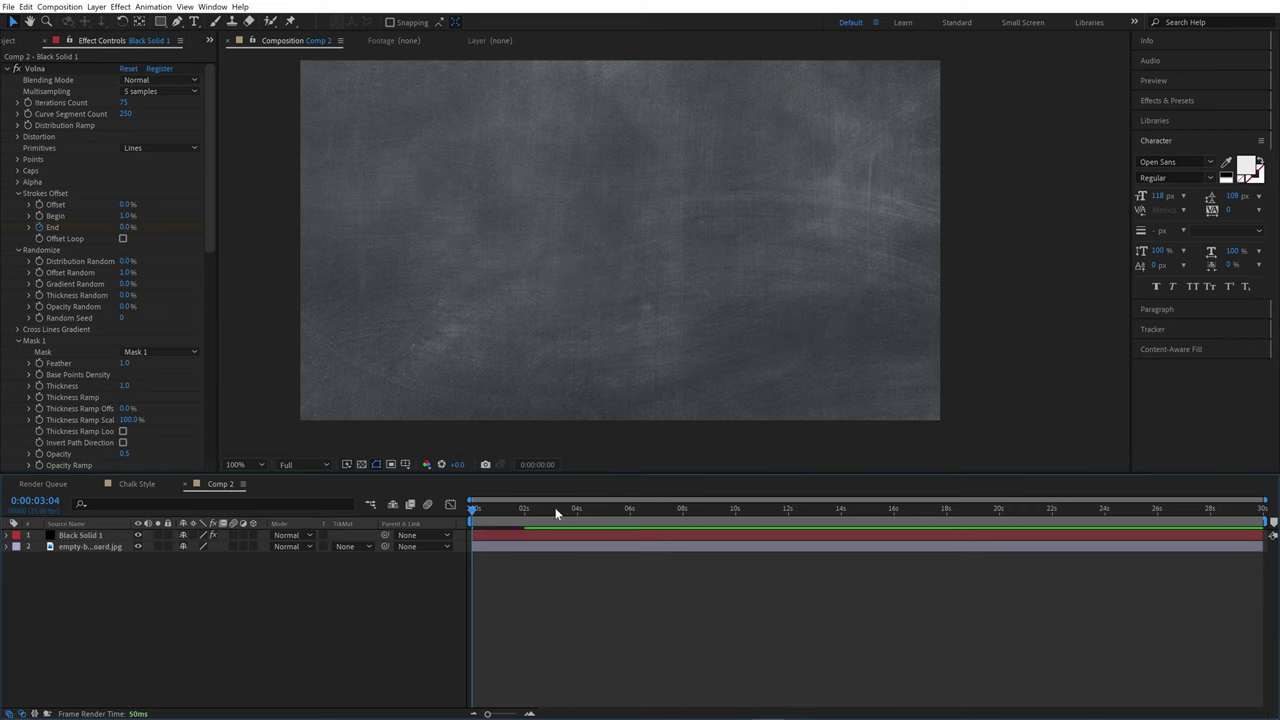
key("space")
key("space")
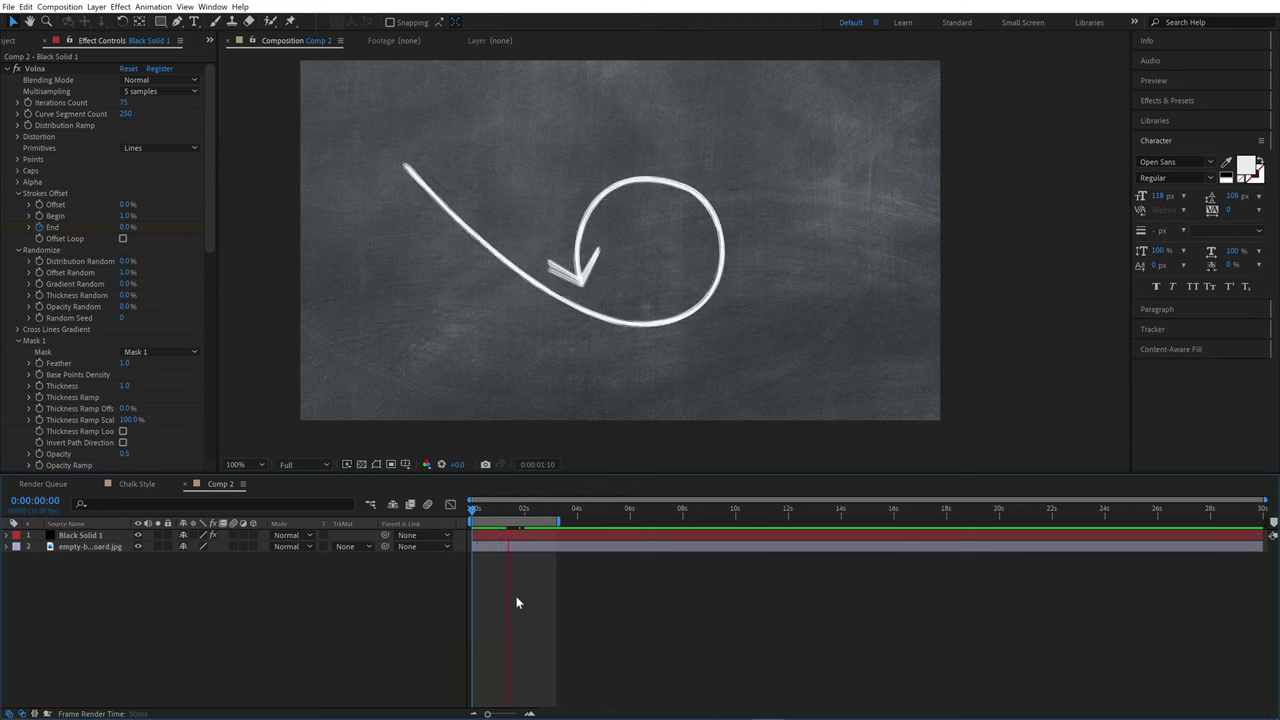
Step: Set the Mask 1 gradient stops to orange on the left and yellow on the right
scroll(165, 307, "down", 5)
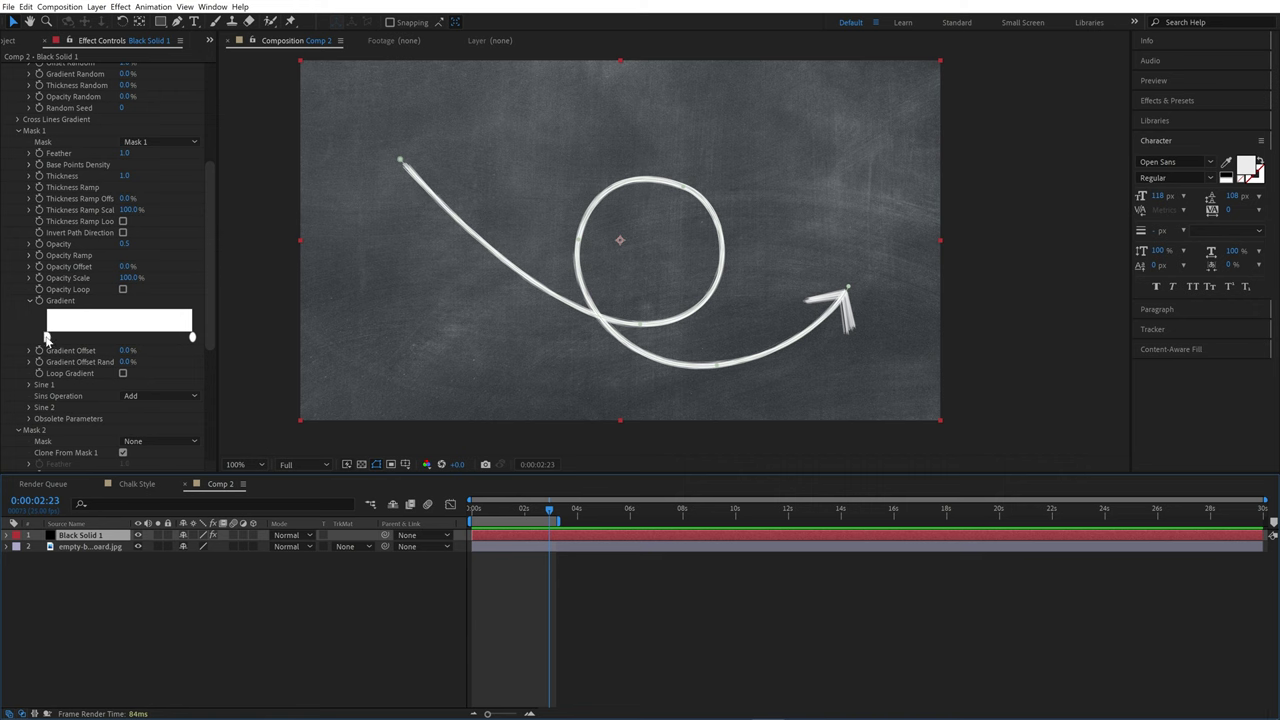
double_click(46, 336)
left_click(665, 430)
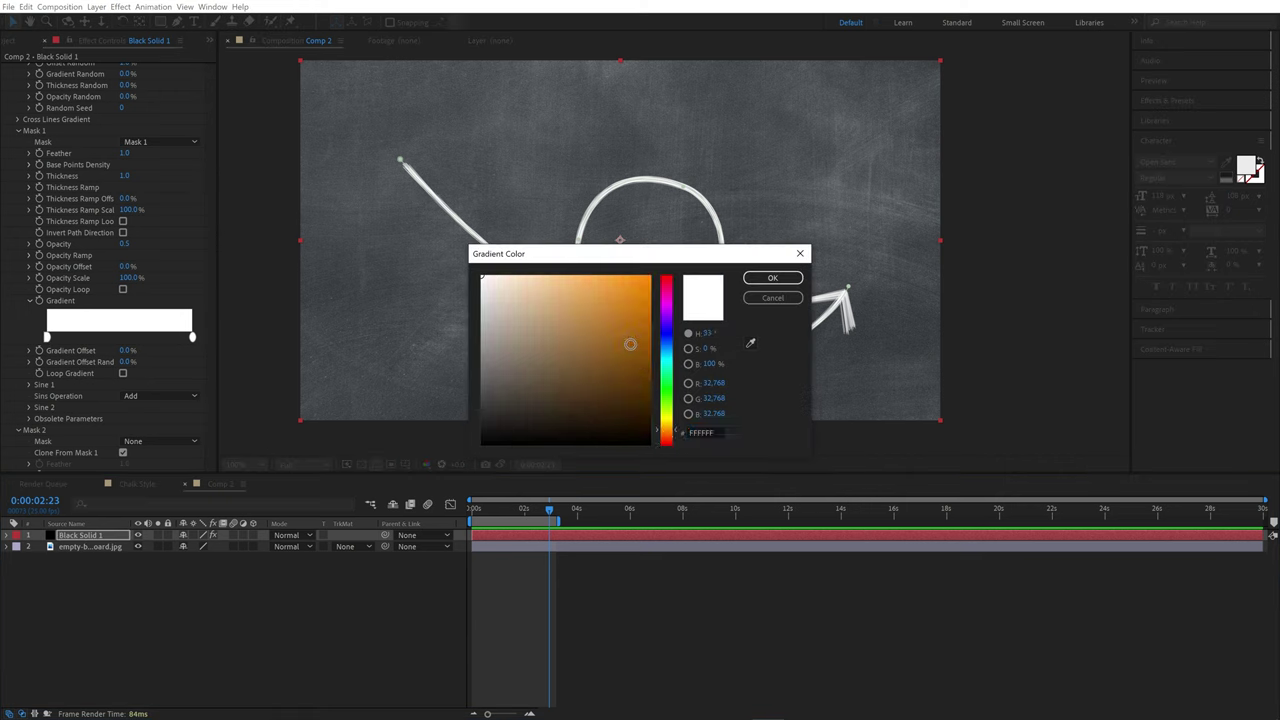
left_click(642, 290)
left_click(772, 278)
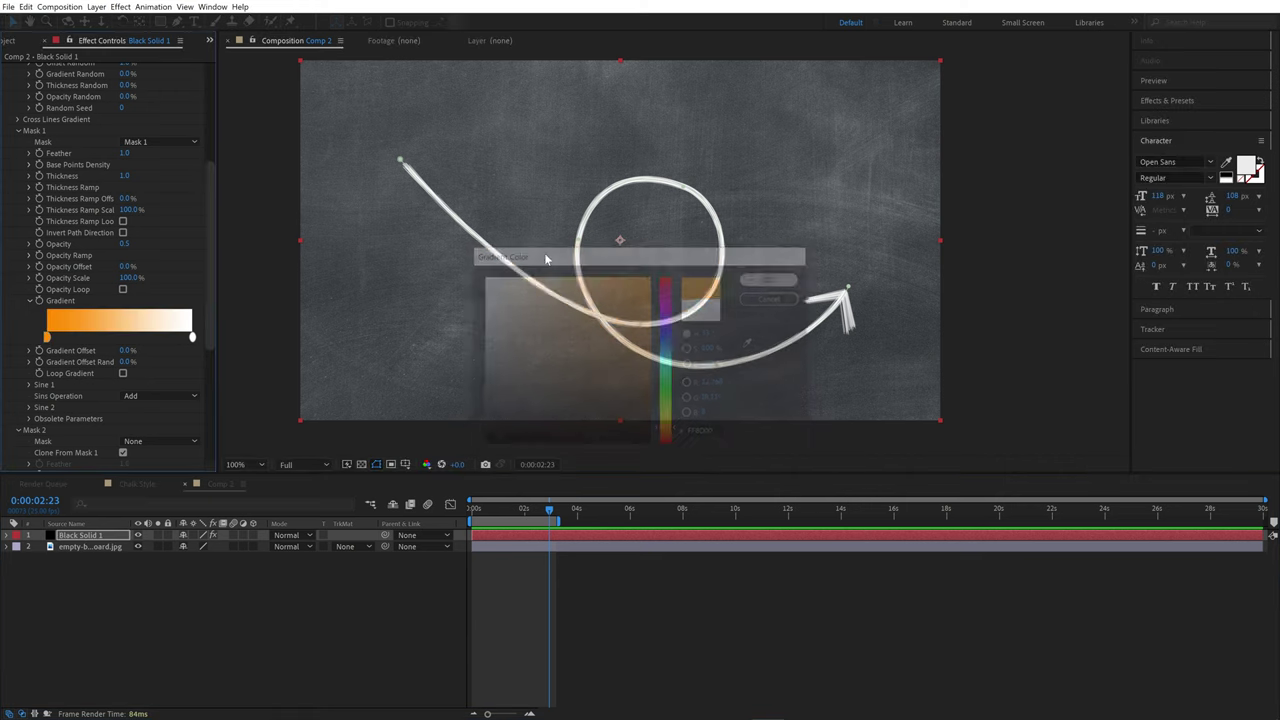
double_click(193, 337)
left_click(670, 423)
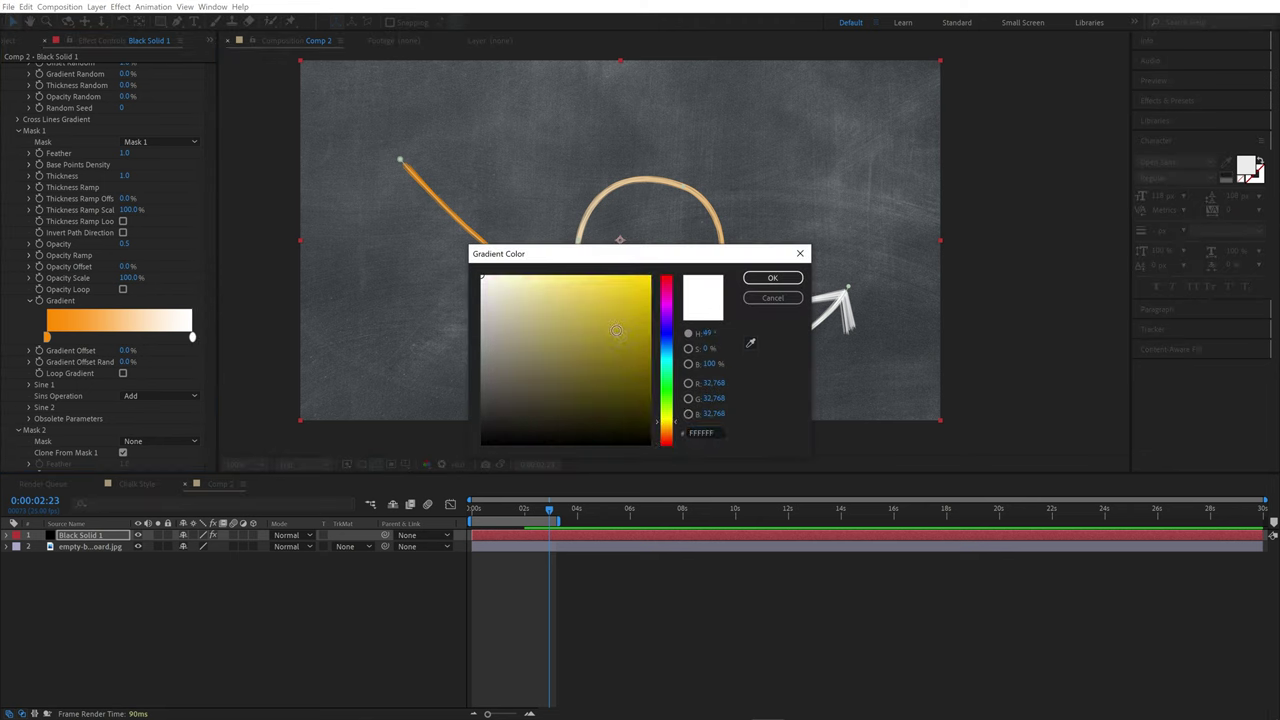
left_click(648, 278)
left_click(772, 278)
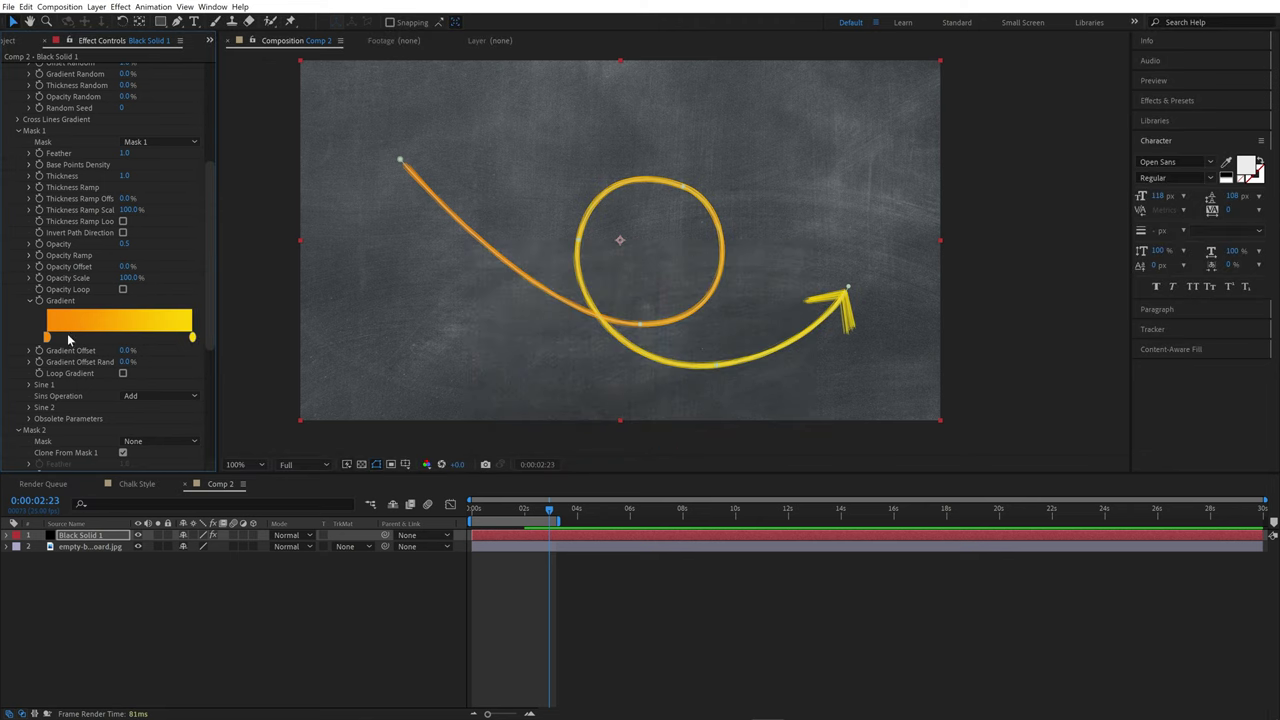
Step: Enable Loop Gradient, strongly raise Gradient Offset Random, and preview the result
left_click(122, 373)
left_click_drag(122, 361, 497, 367)
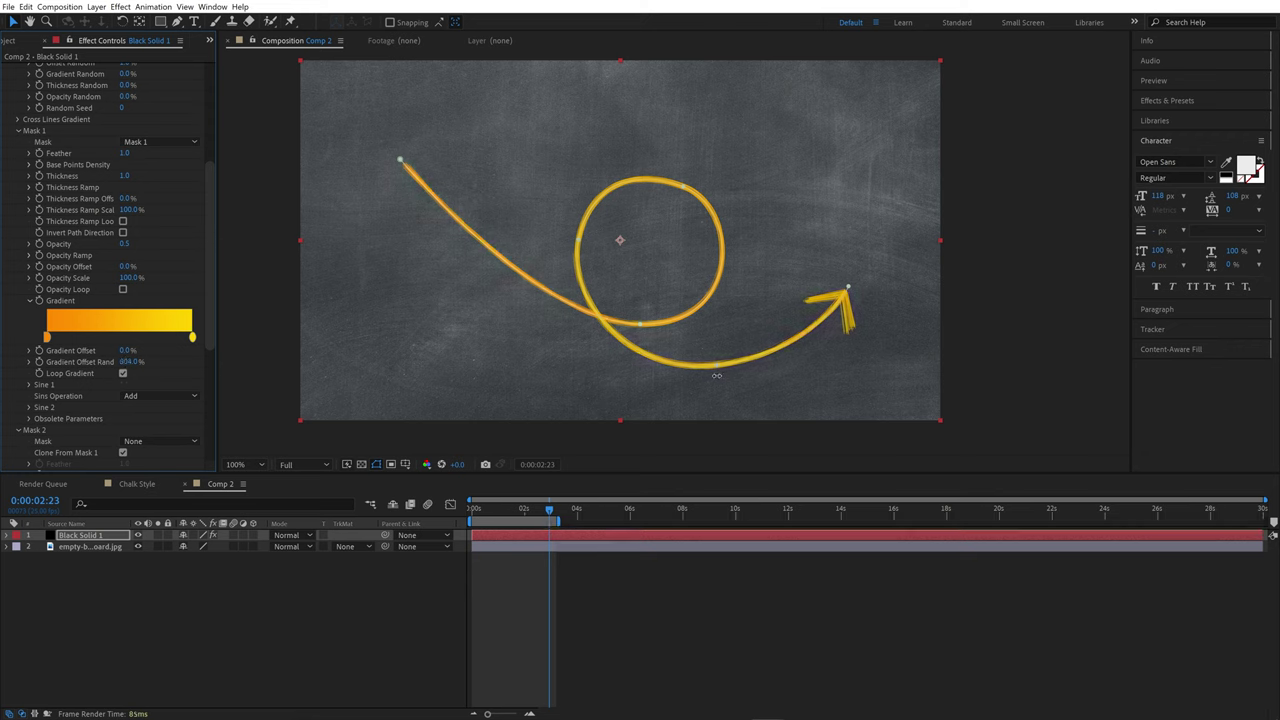
key("space")
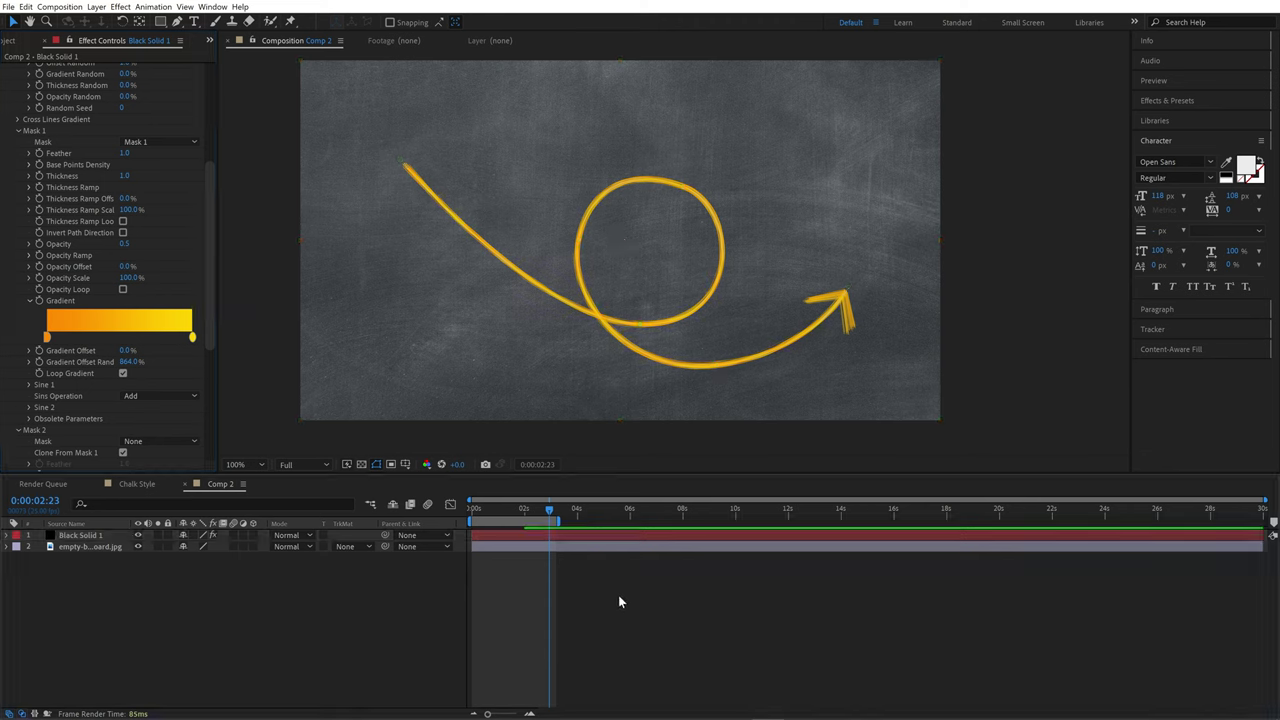
scroll(86, 218, "up", 3)
Step: Remove the Arrow end cap and show the stroke's mask path on the canvas
scroll(86, 218, "up", 4)
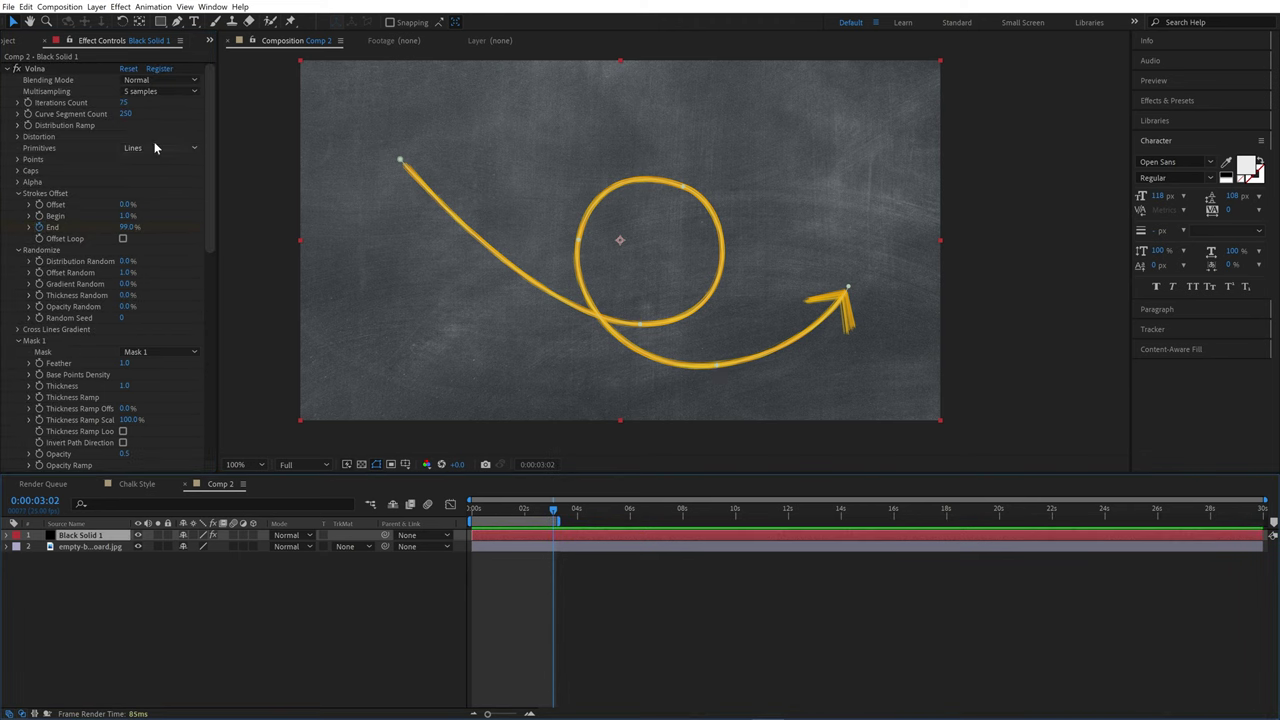
left_click(16, 171)
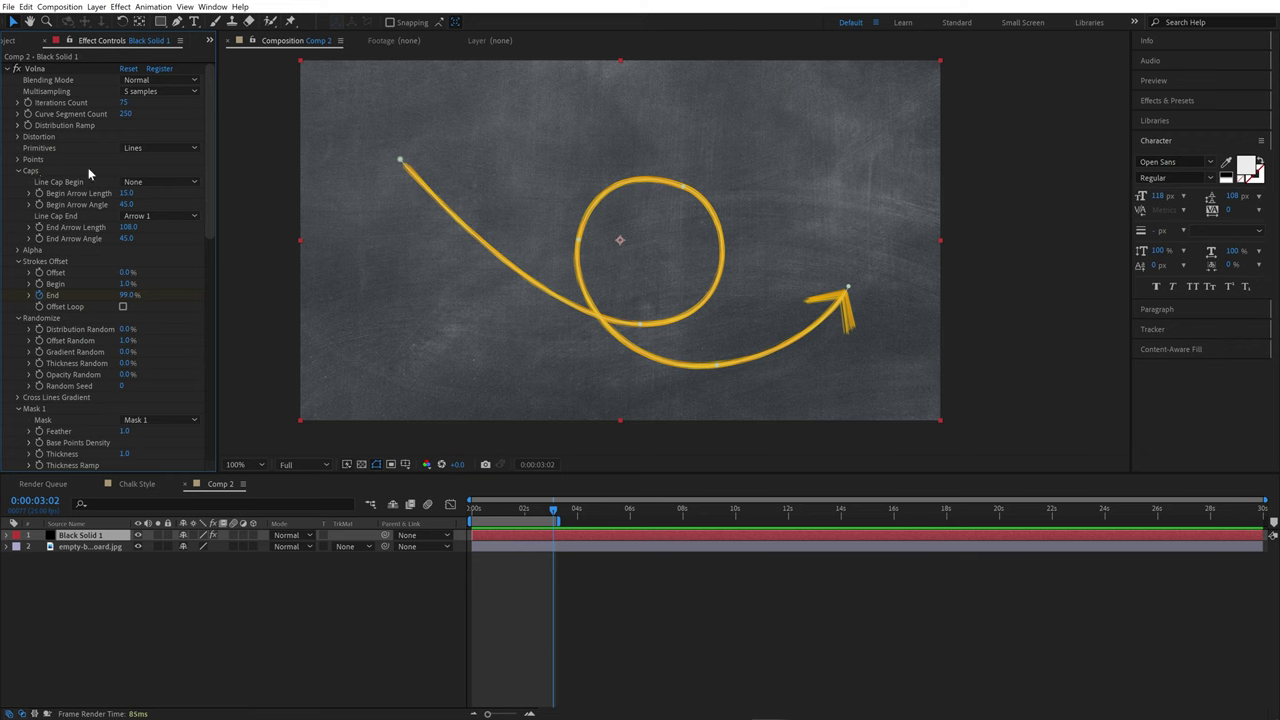
left_click(145, 216)
left_click(156, 230)
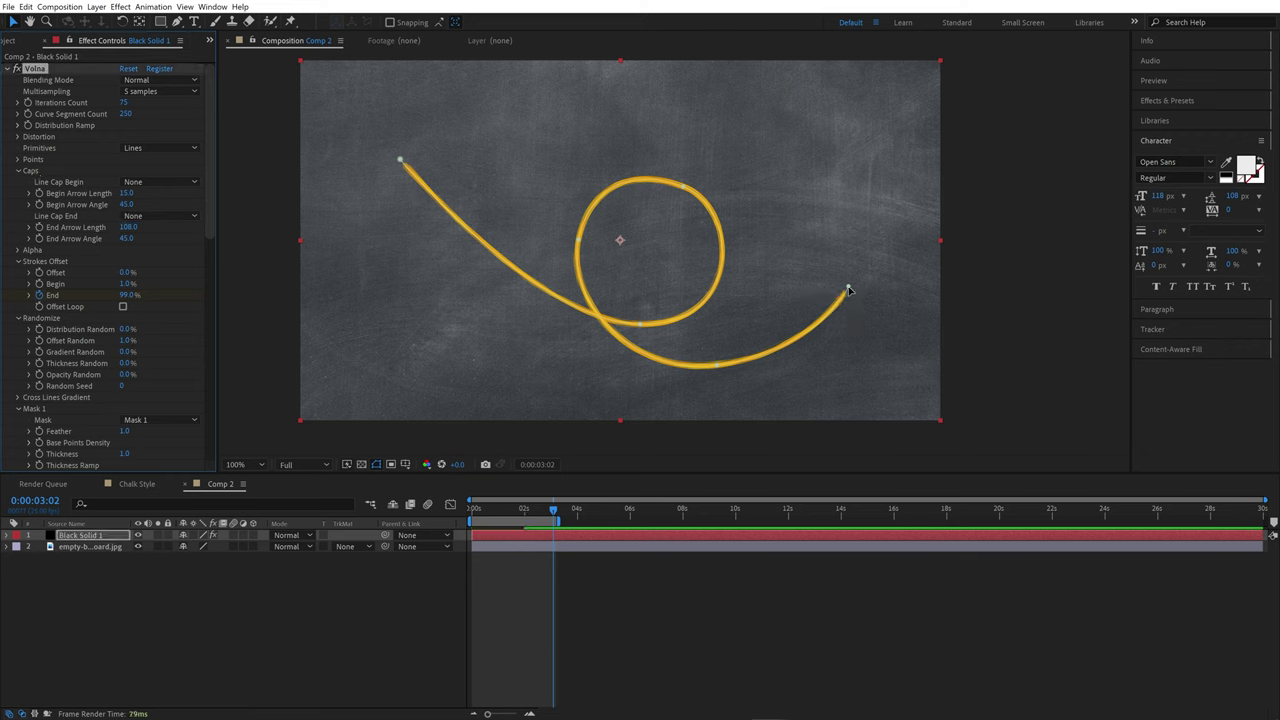
left_click(848, 290)
Step: Extend the mask past its end into an arrowhead hook and make the tip a sharp corner
left_click(177, 22)
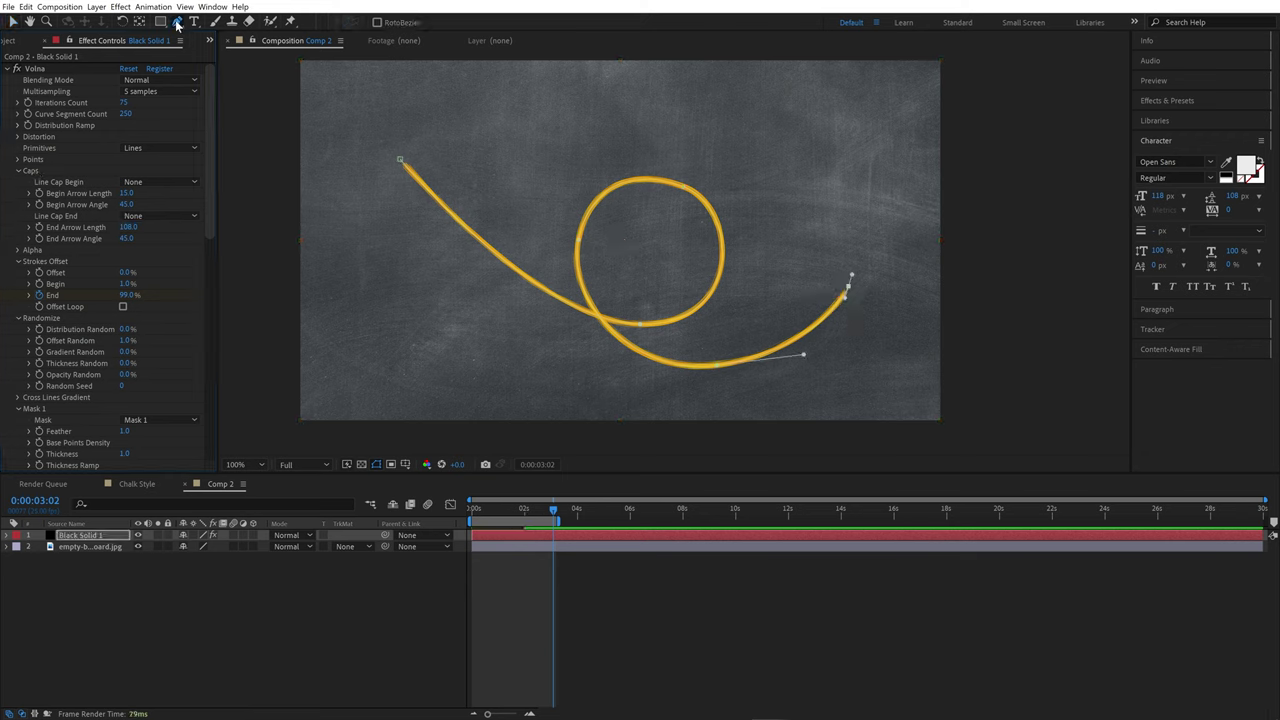
left_click(808, 298)
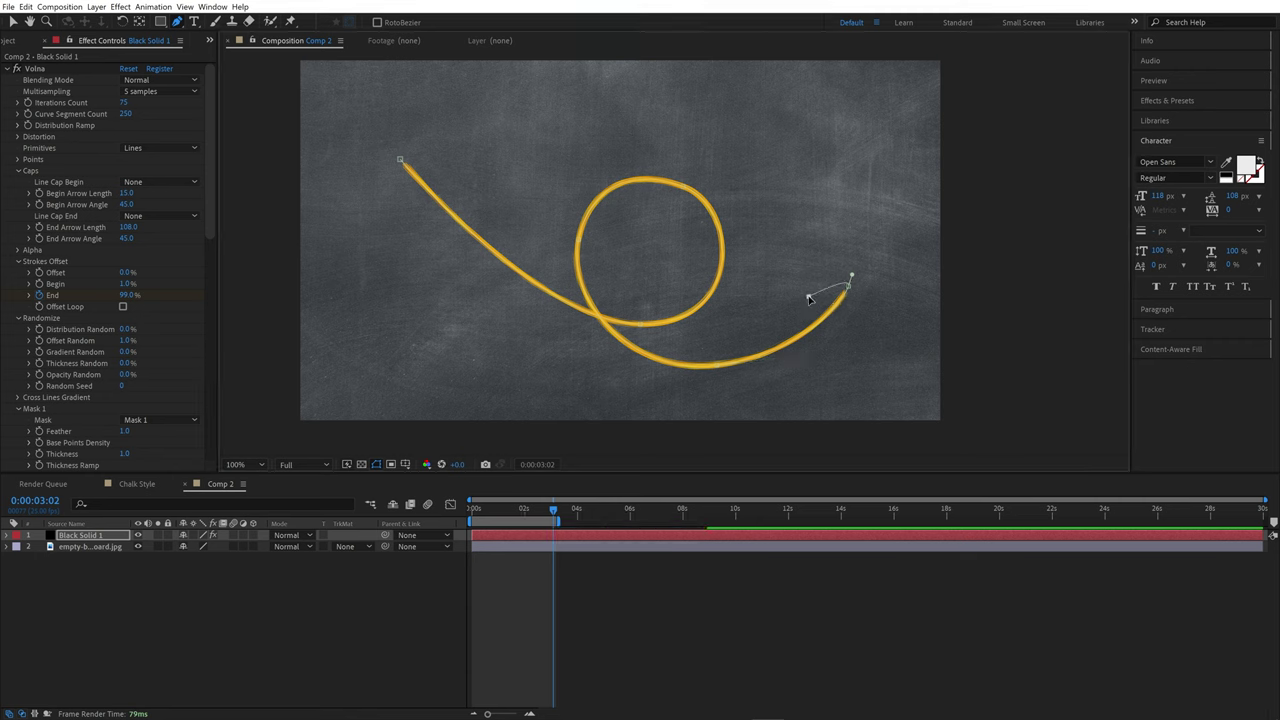
left_click_drag(808, 298, 846, 312)
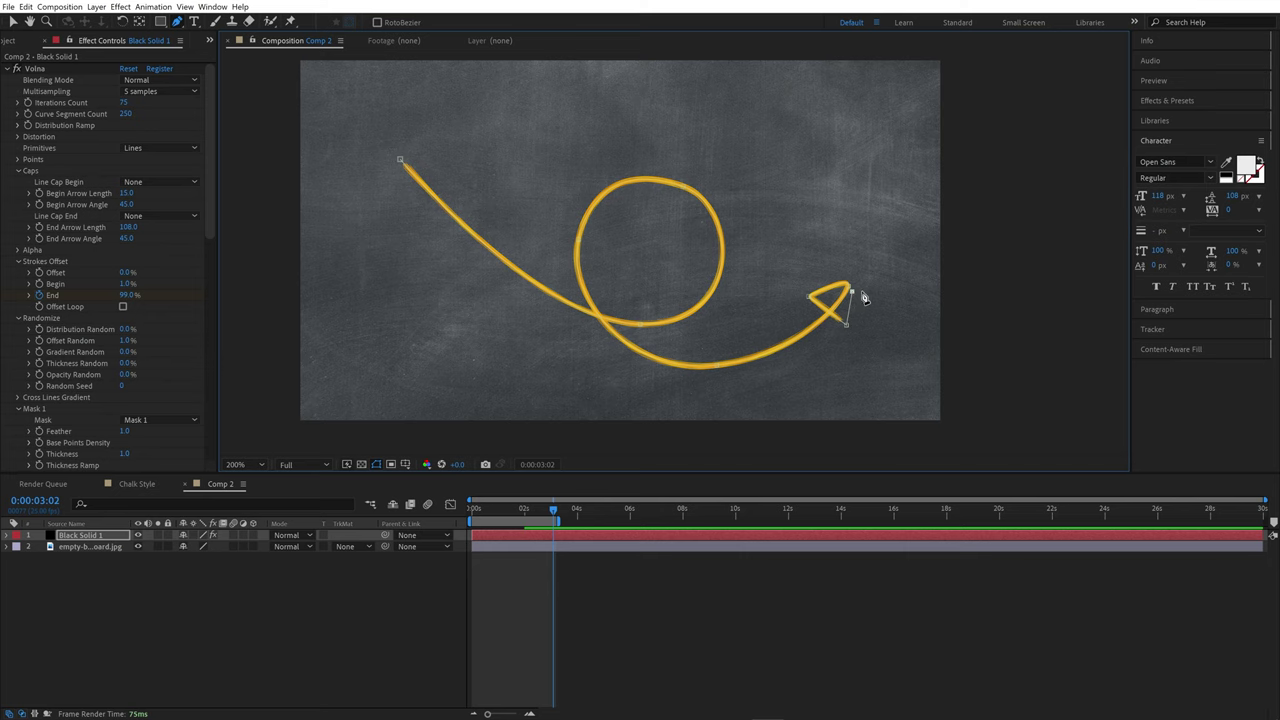
key("v")
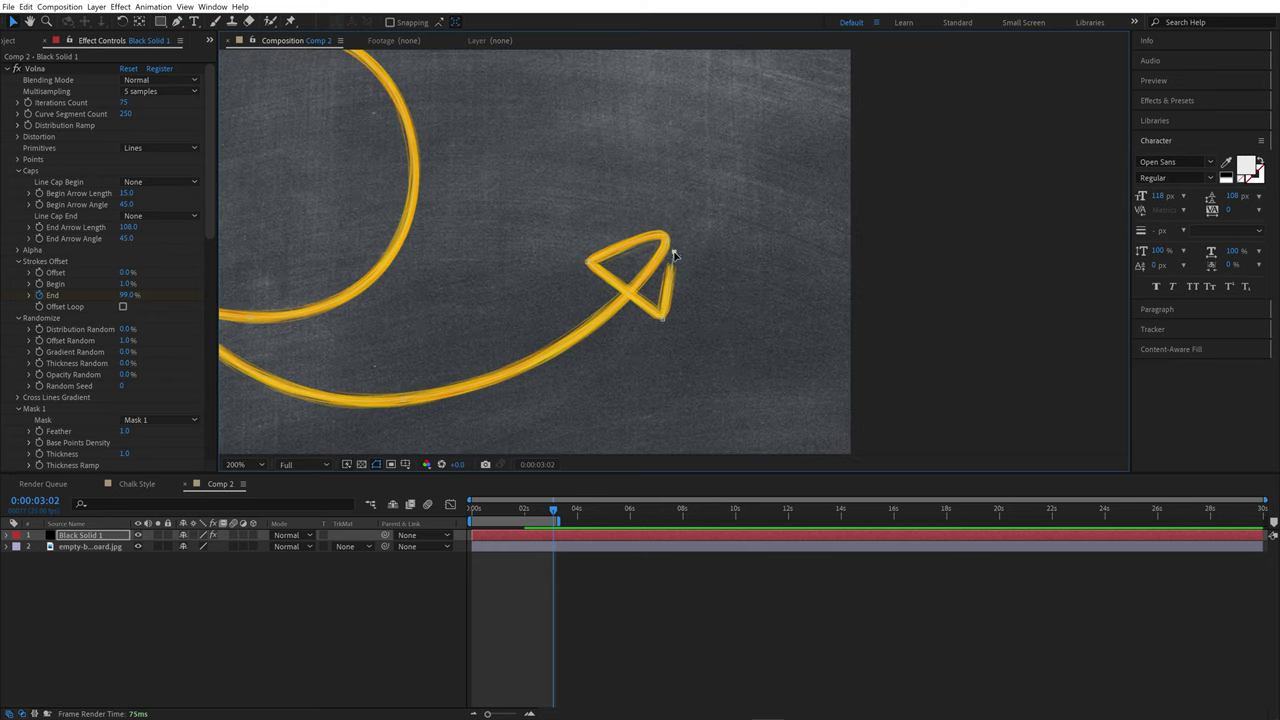
left_click(668, 243)
left_click(670, 243, "ctrl+alt")
left_click_drag(668, 243, 666, 237)
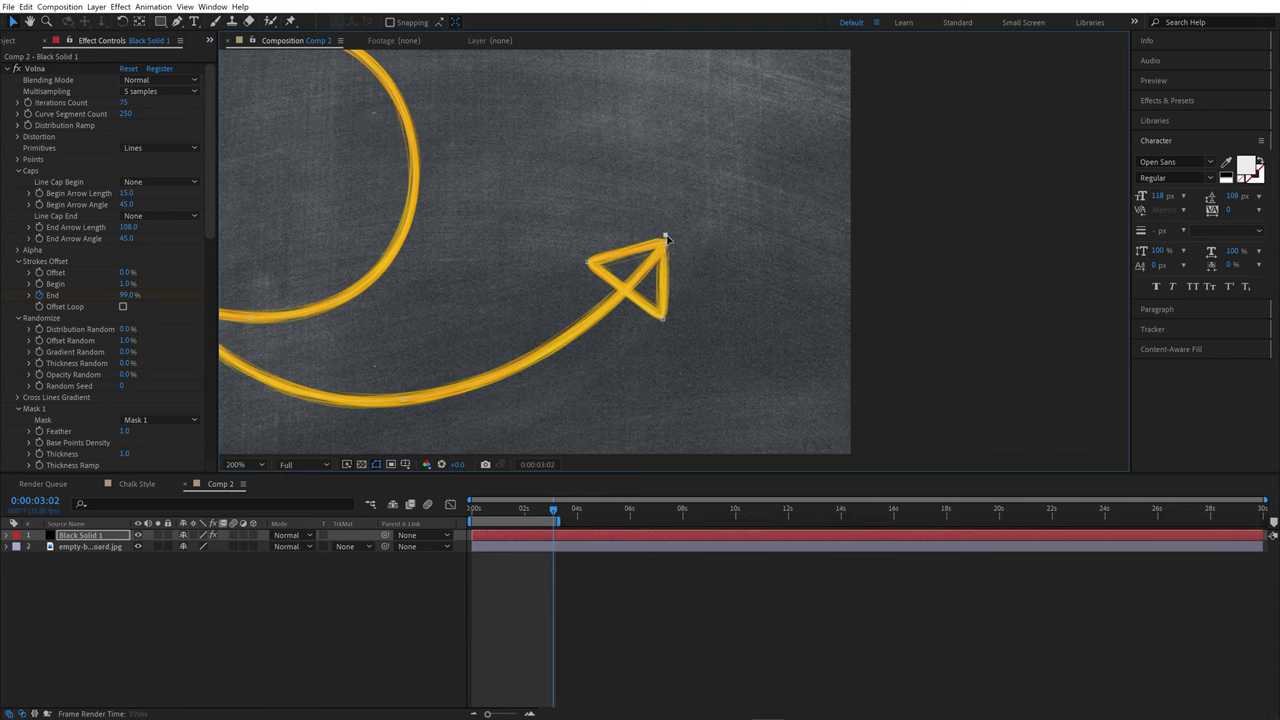
Step: Deselect the layer and preview the write-on animation from the start
left_click(560, 565)
scroll(661, 333, "down", 1)
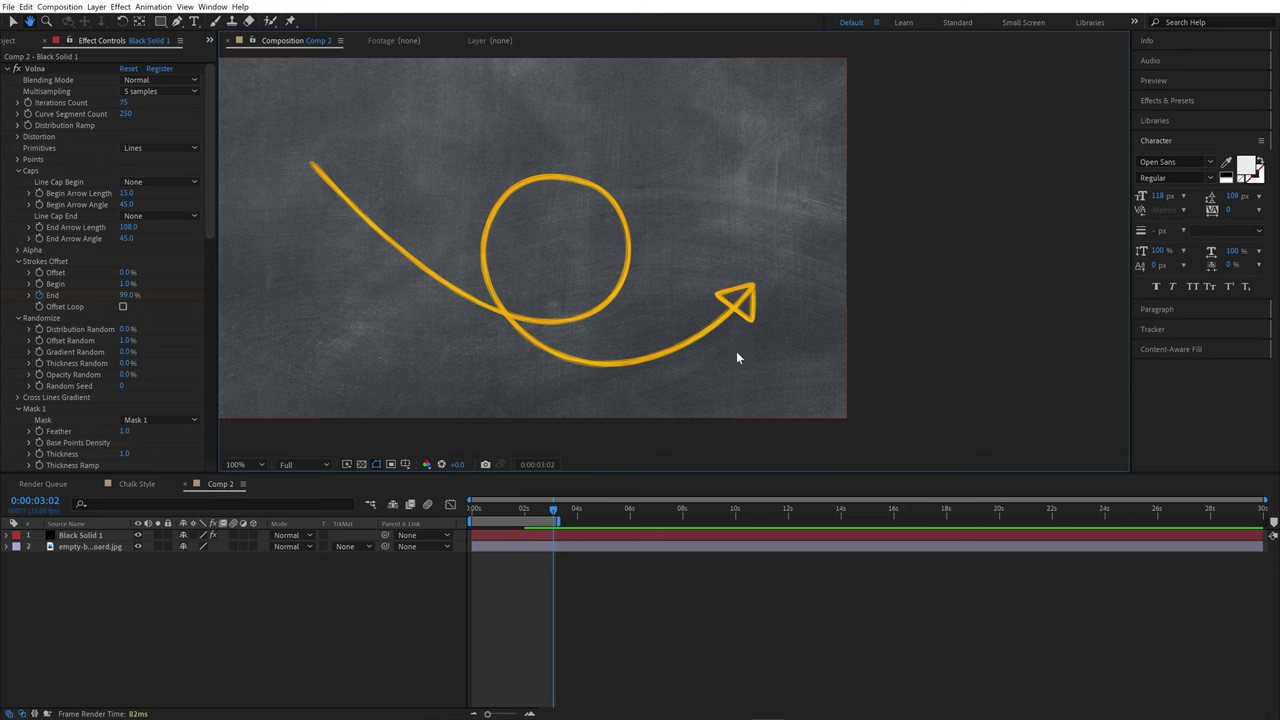
left_click(516, 510)
key("space")
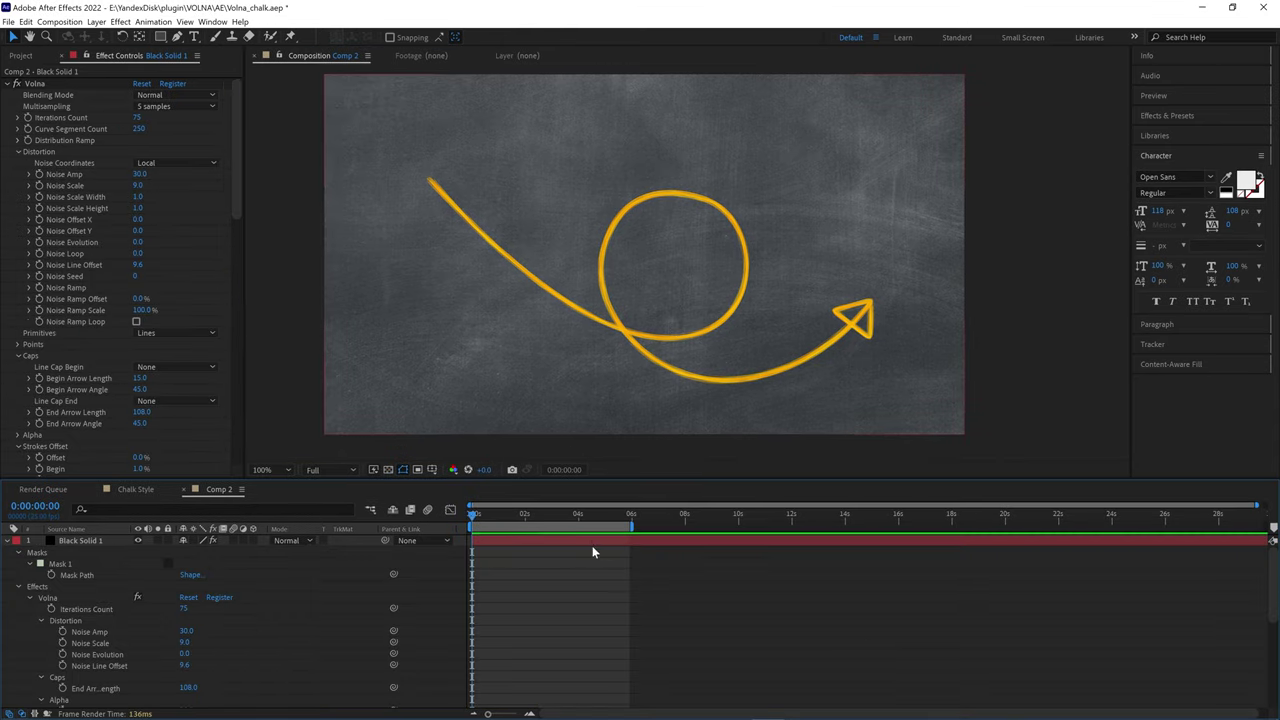
Step: Give the chalk layer's Noise Evolution a plain 'time' expression and preview the moving noise
left_click(504, 541)
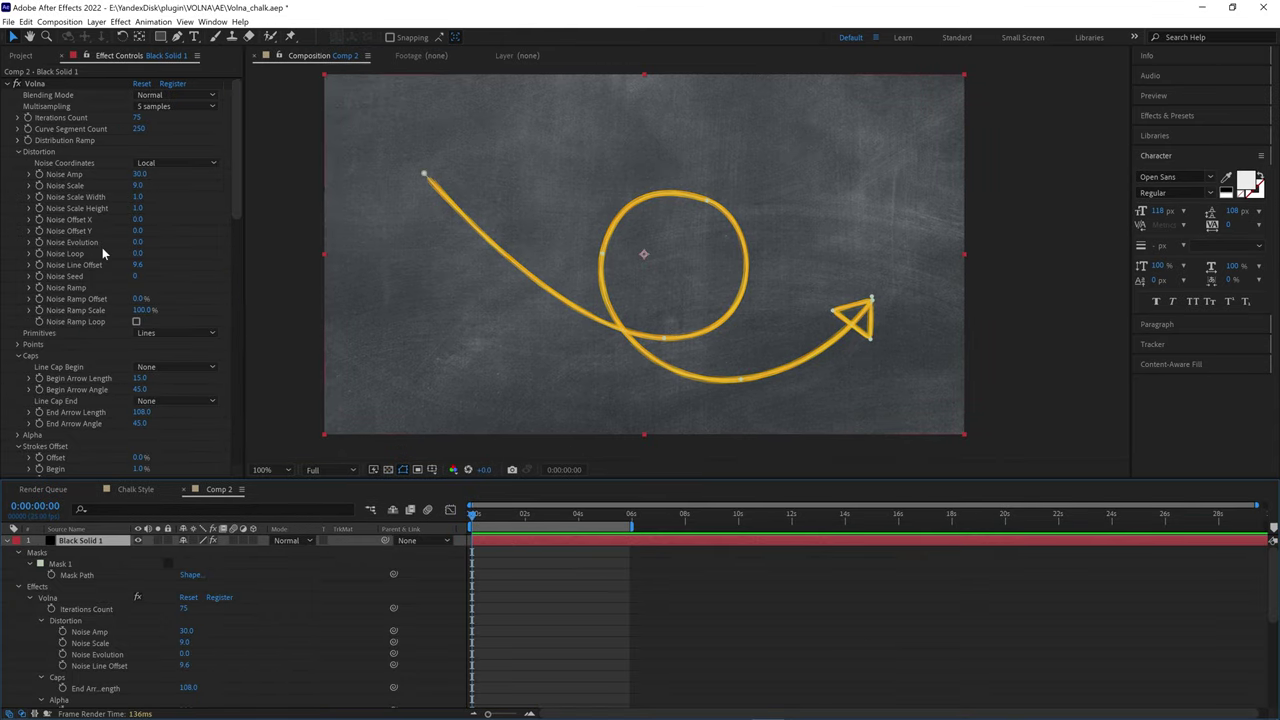
left_click(38, 243, "alt")
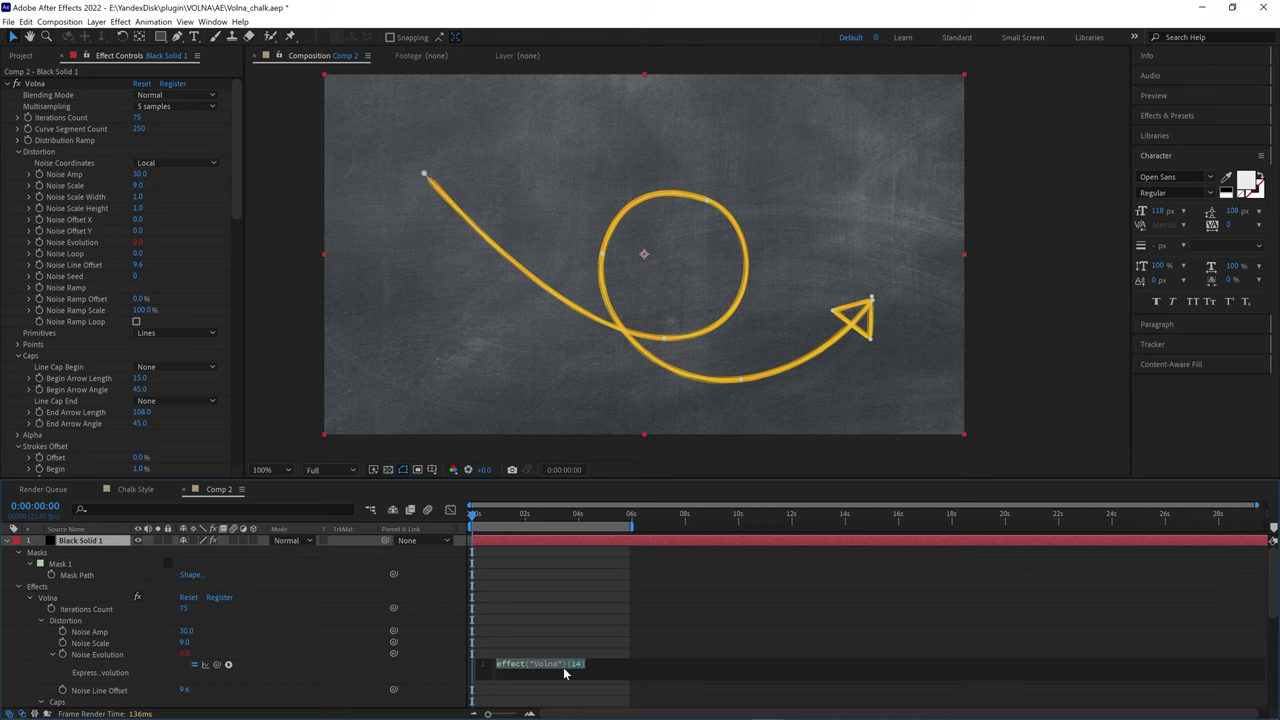
type("t")
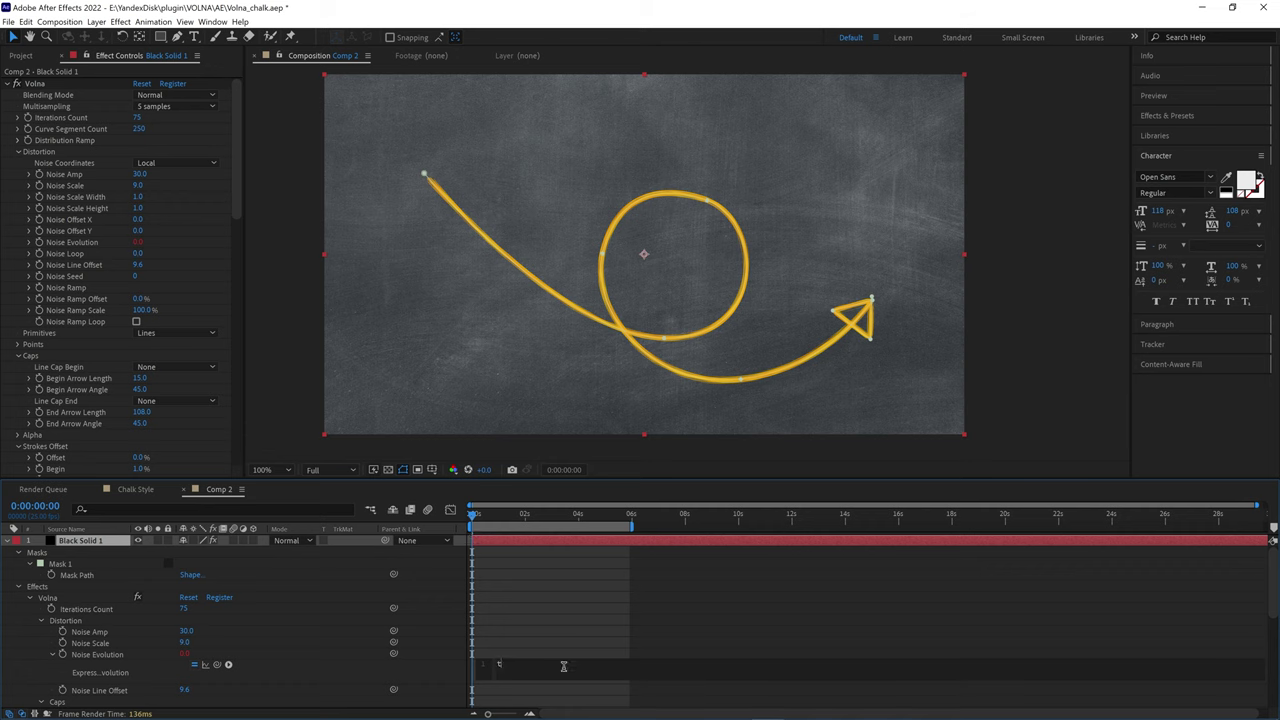
type("ime")
left_click(597, 571)
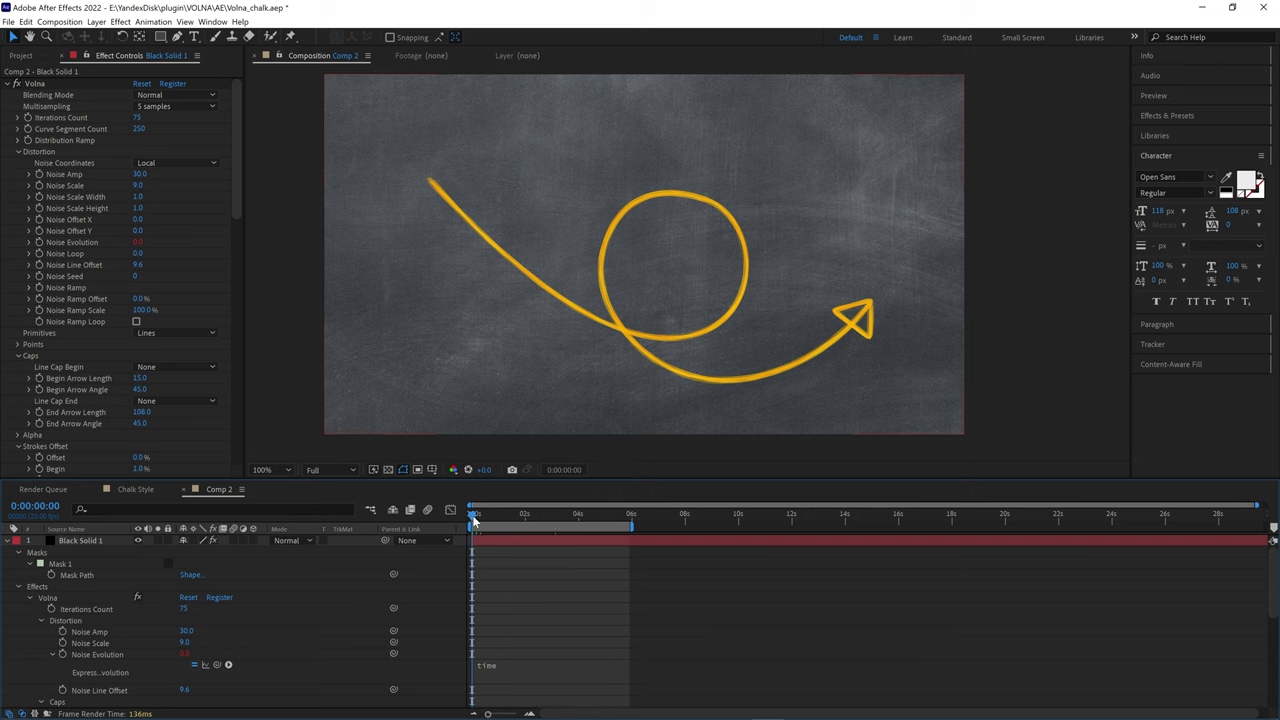
left_click_drag(476, 516, 505, 518)
key("space")
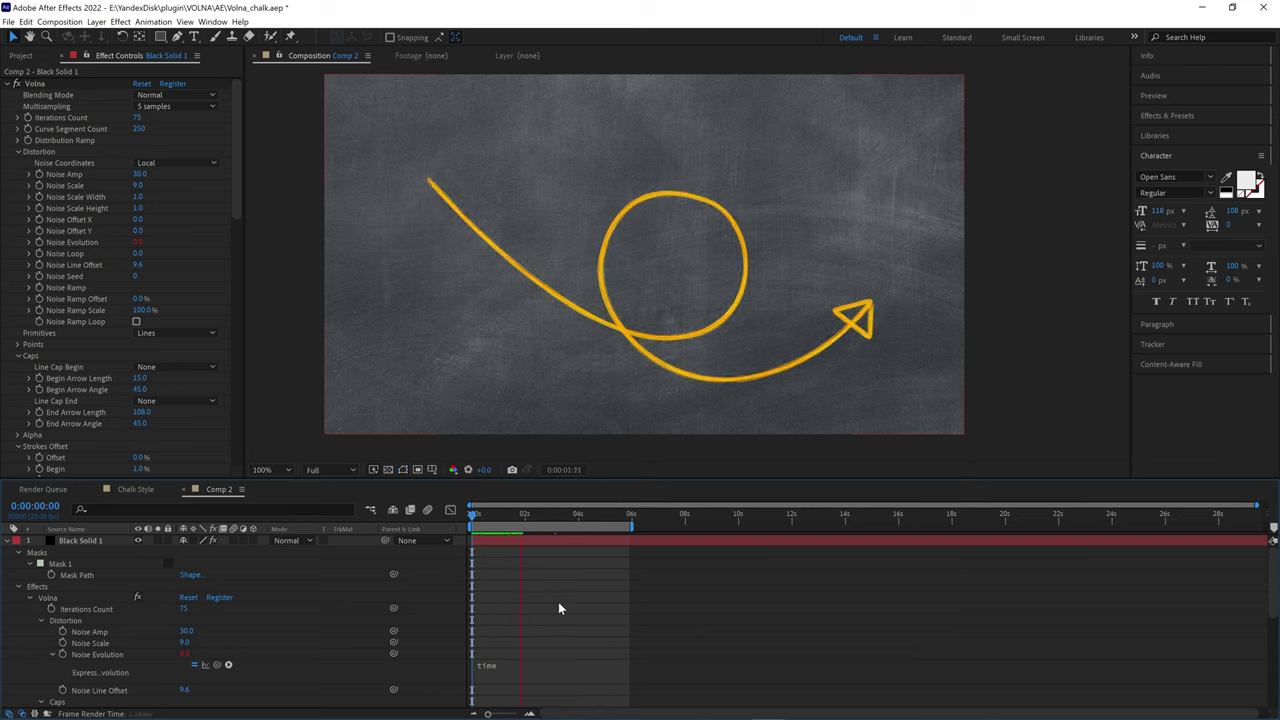
key("space")
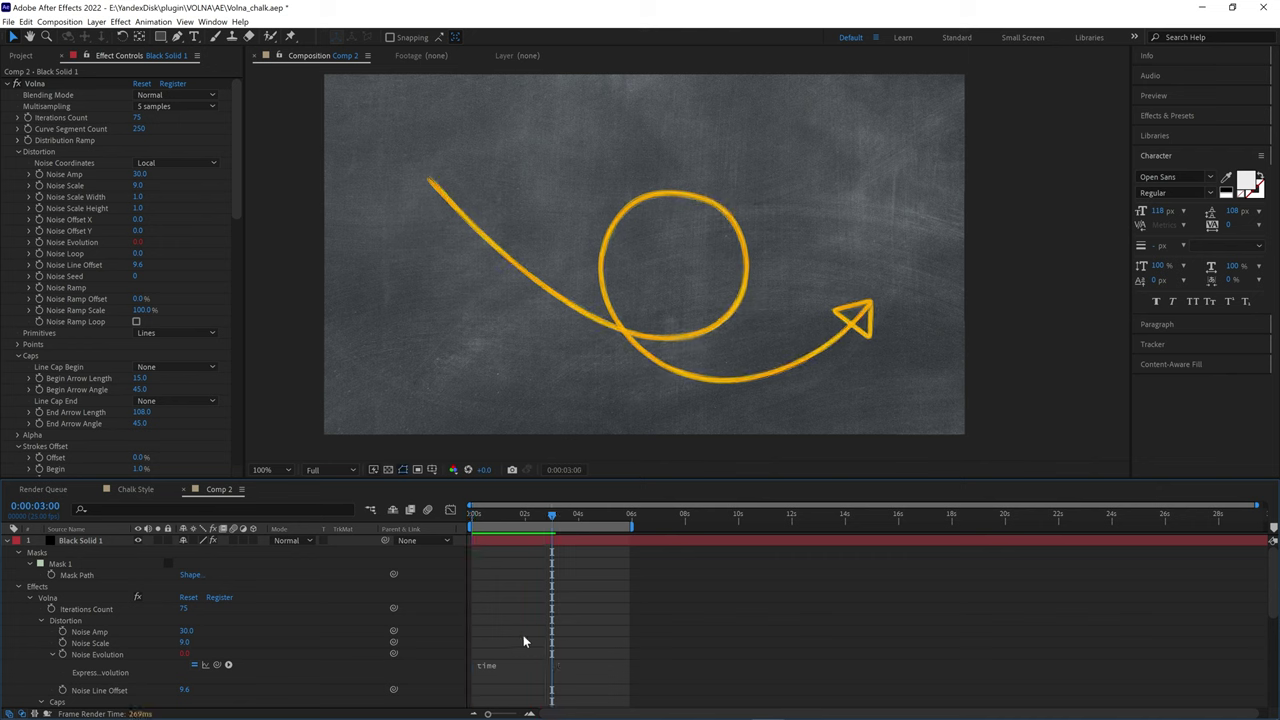
Step: Replace the Noise Evolution expression with the stepped Math.floor(time*4)*100
left_click(508, 669)
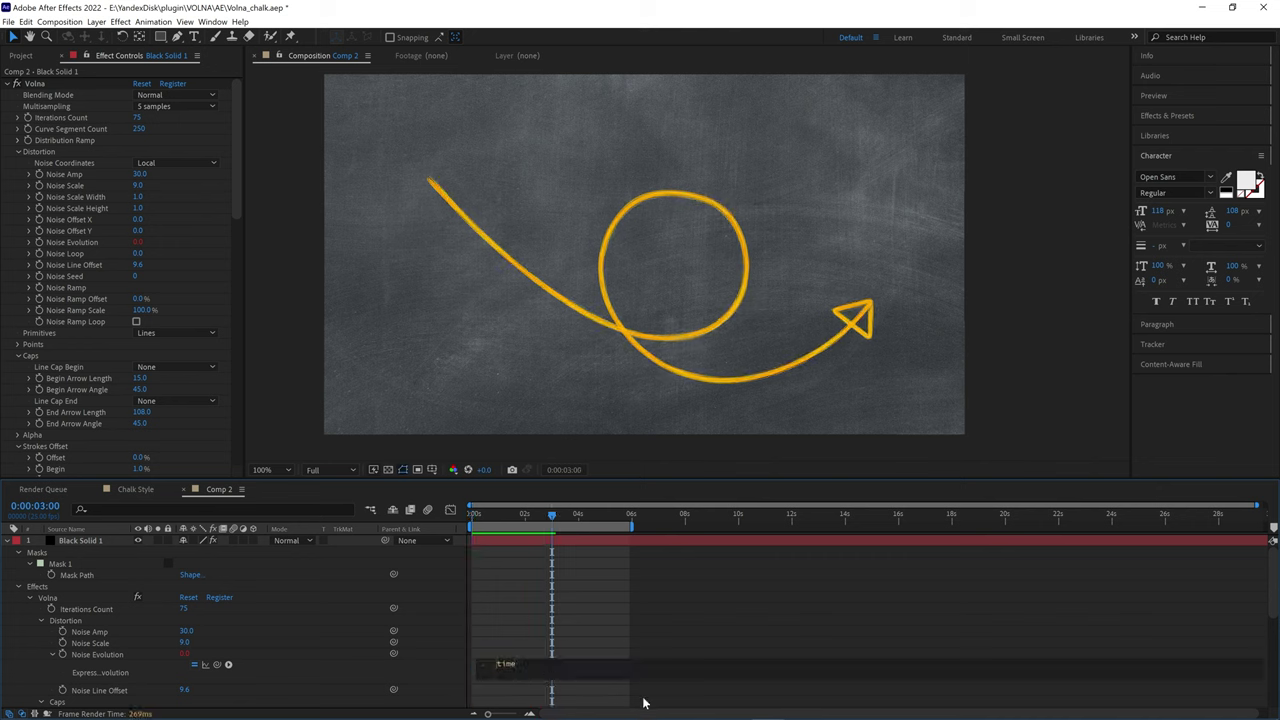
key("Delete")
key("Delete")
type("M")
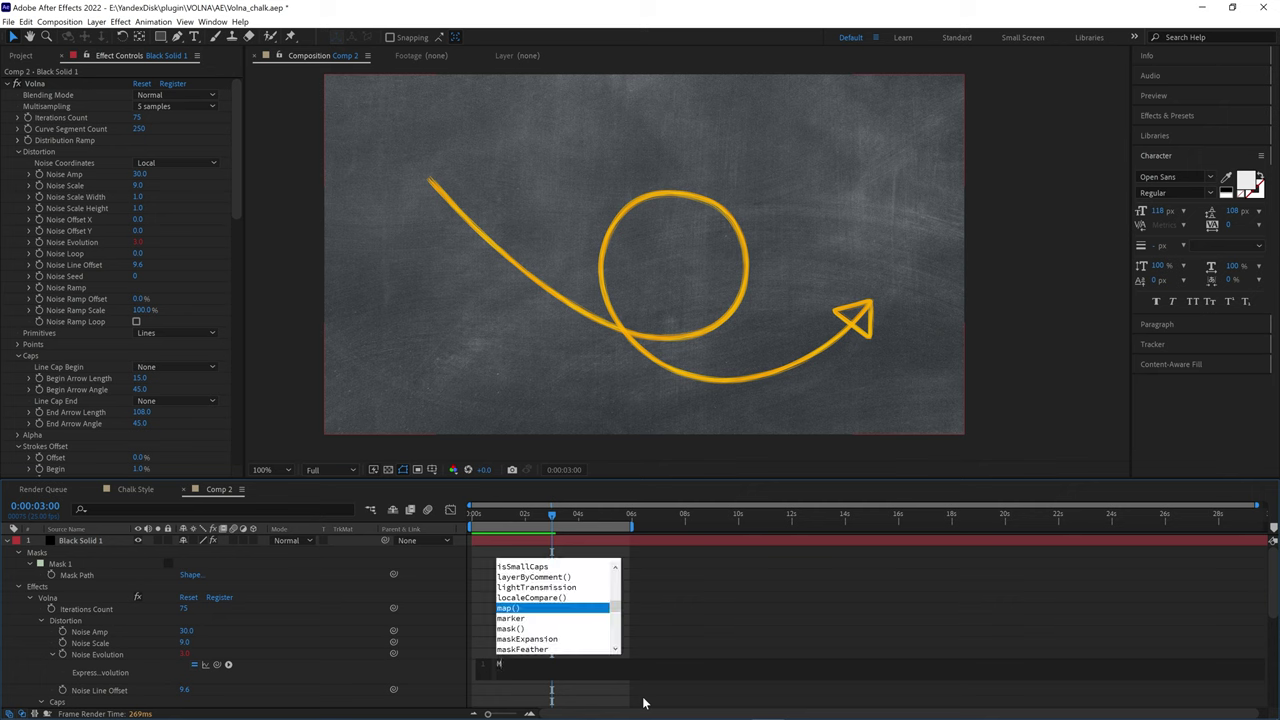
type("ath.")
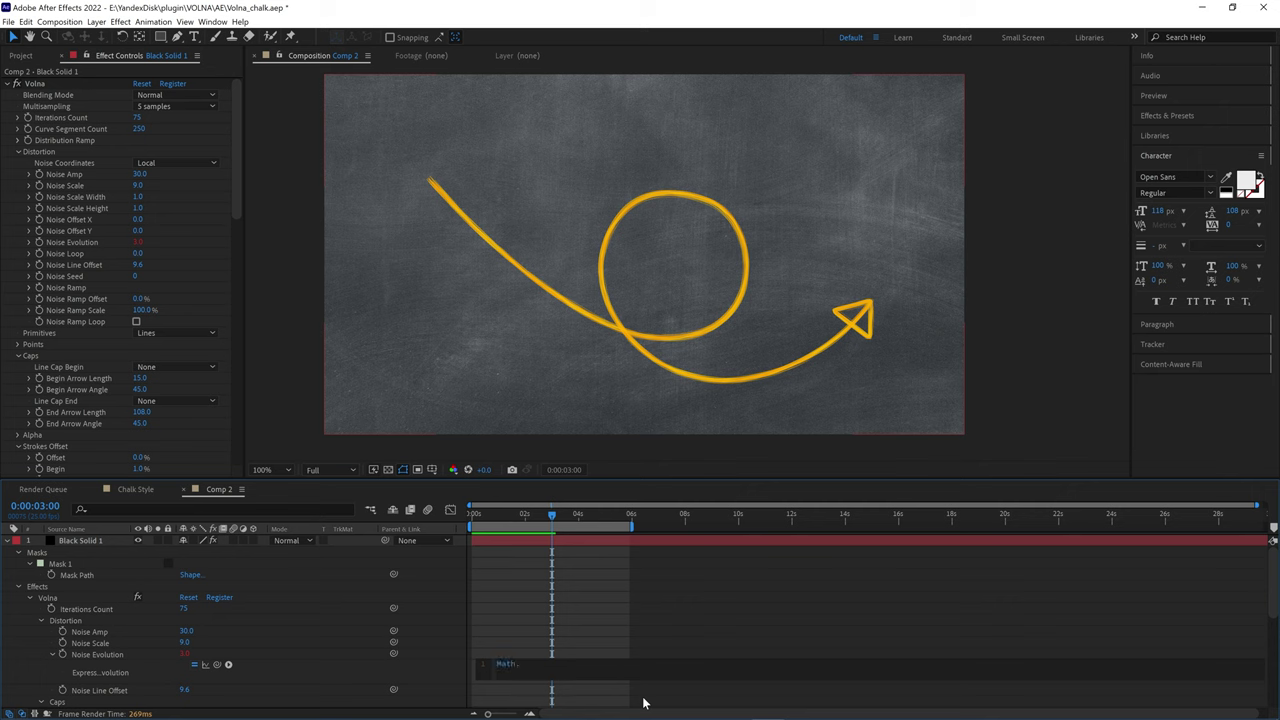
type("floor")
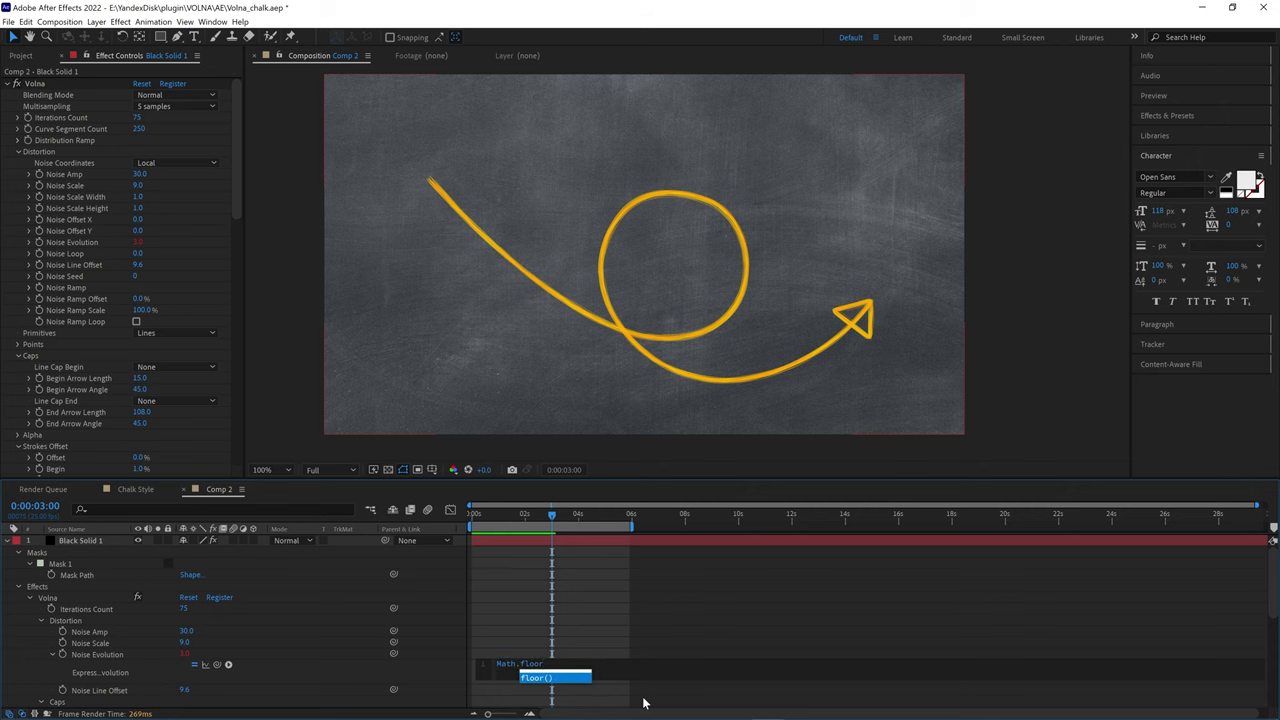
type("(time*4)*100")
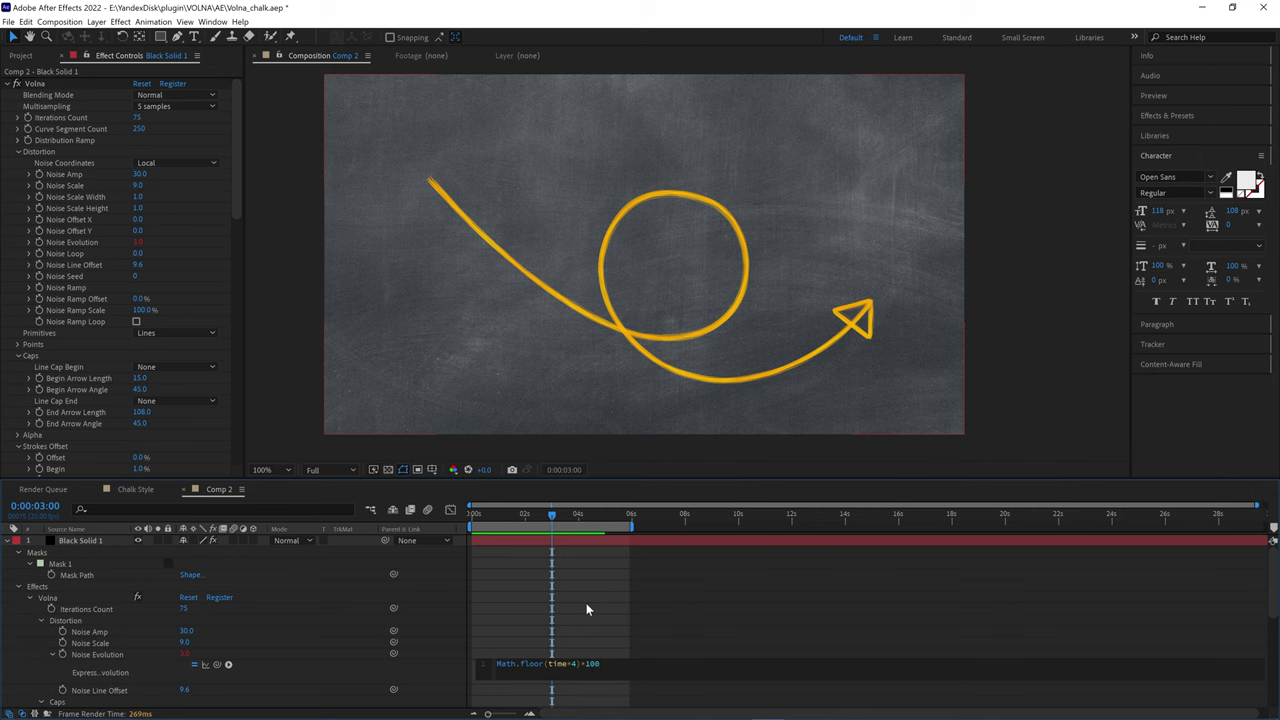
left_click(587, 605)
left_click(524, 515)
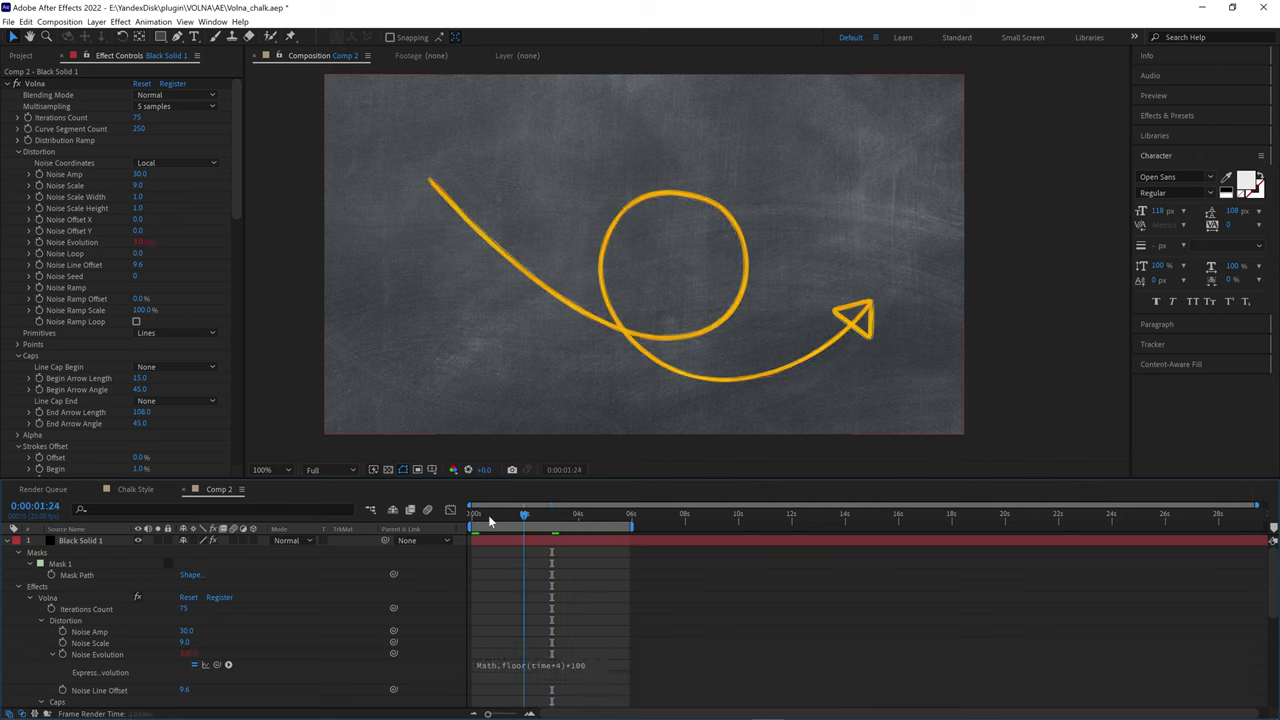
key("Home")
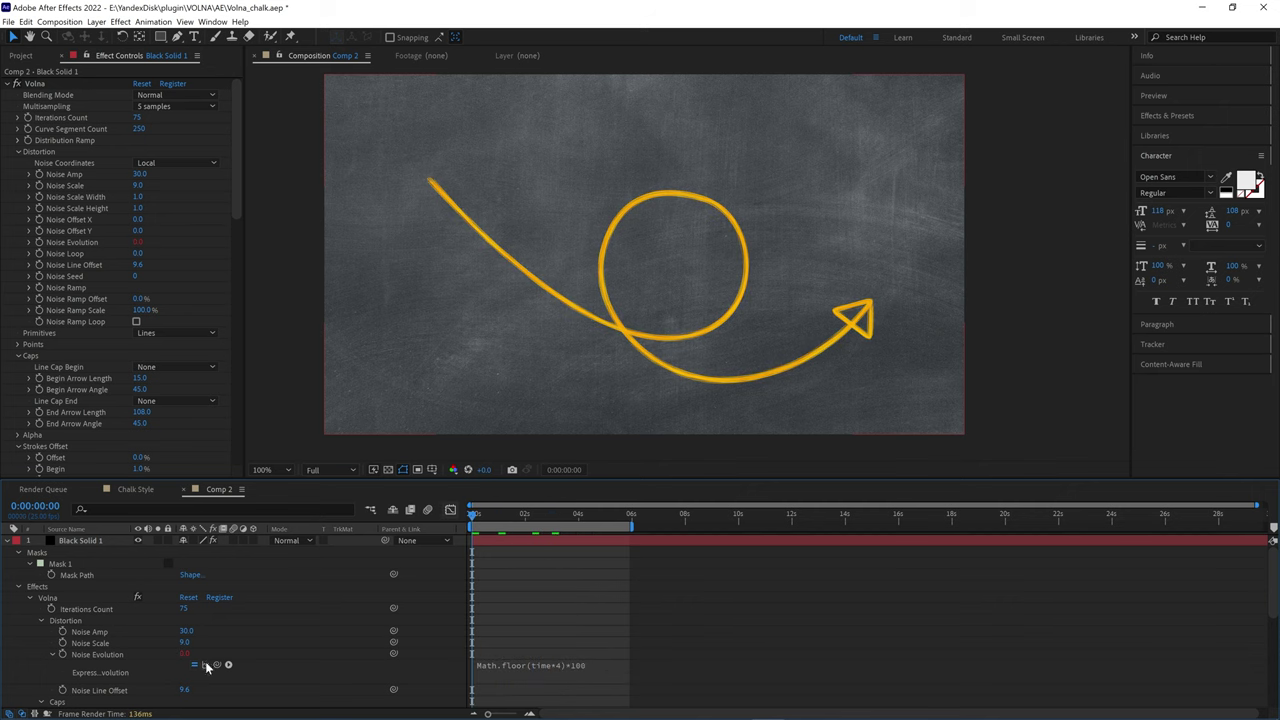
Step: Inspect the stepped Noise Evolution values in the Graph Editor, then preview the jitter
left_click(450, 511)
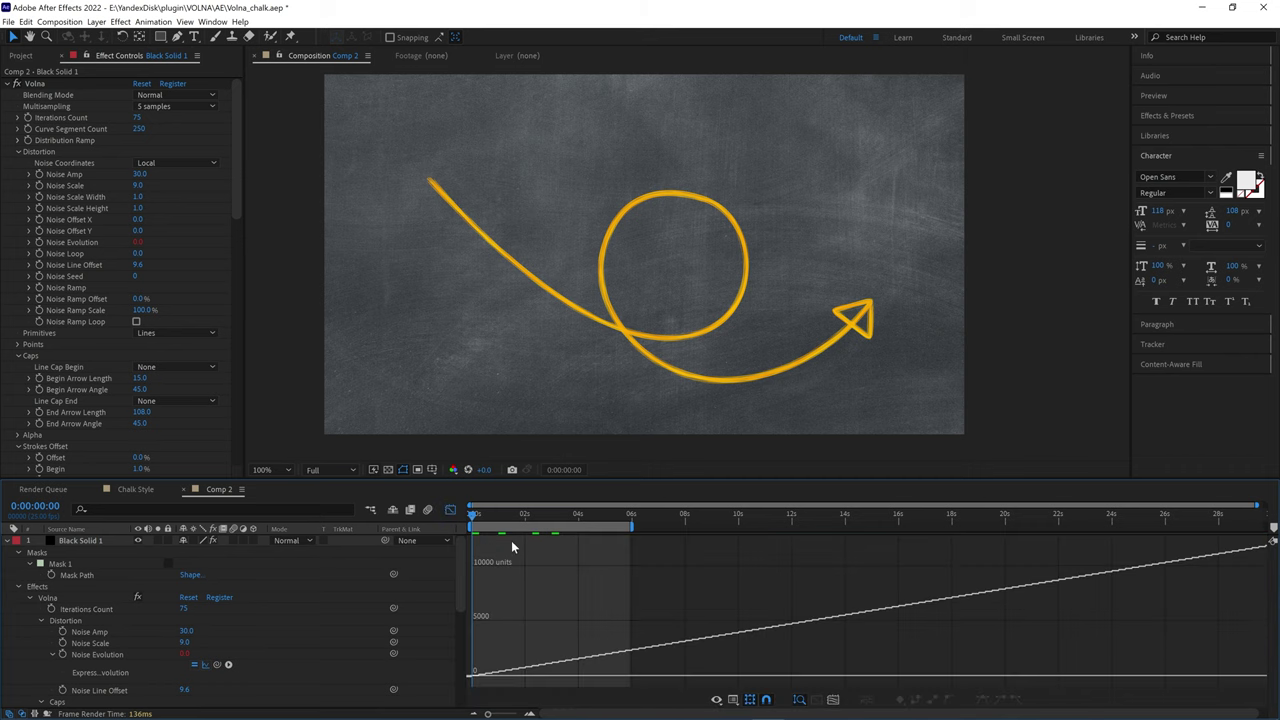
scroll(593, 630, "up", 2)
scroll(588, 660, "up", 1)
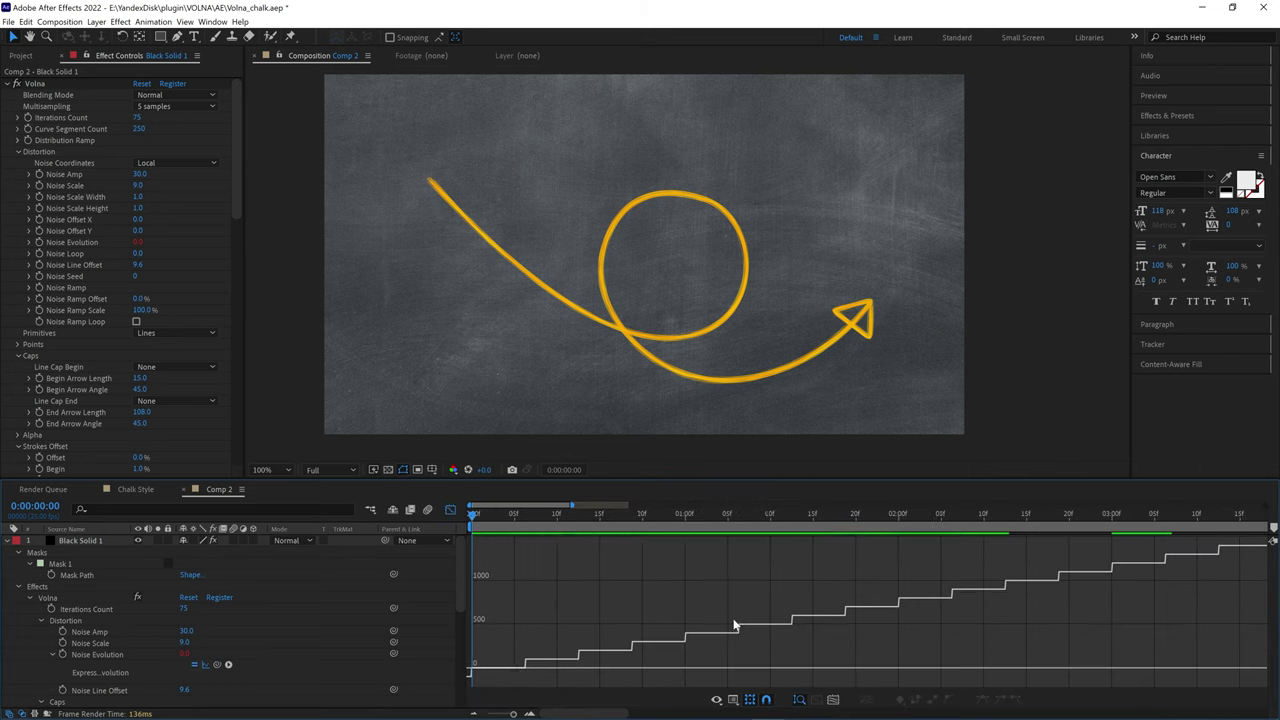
key("shift+F3")
key("space")
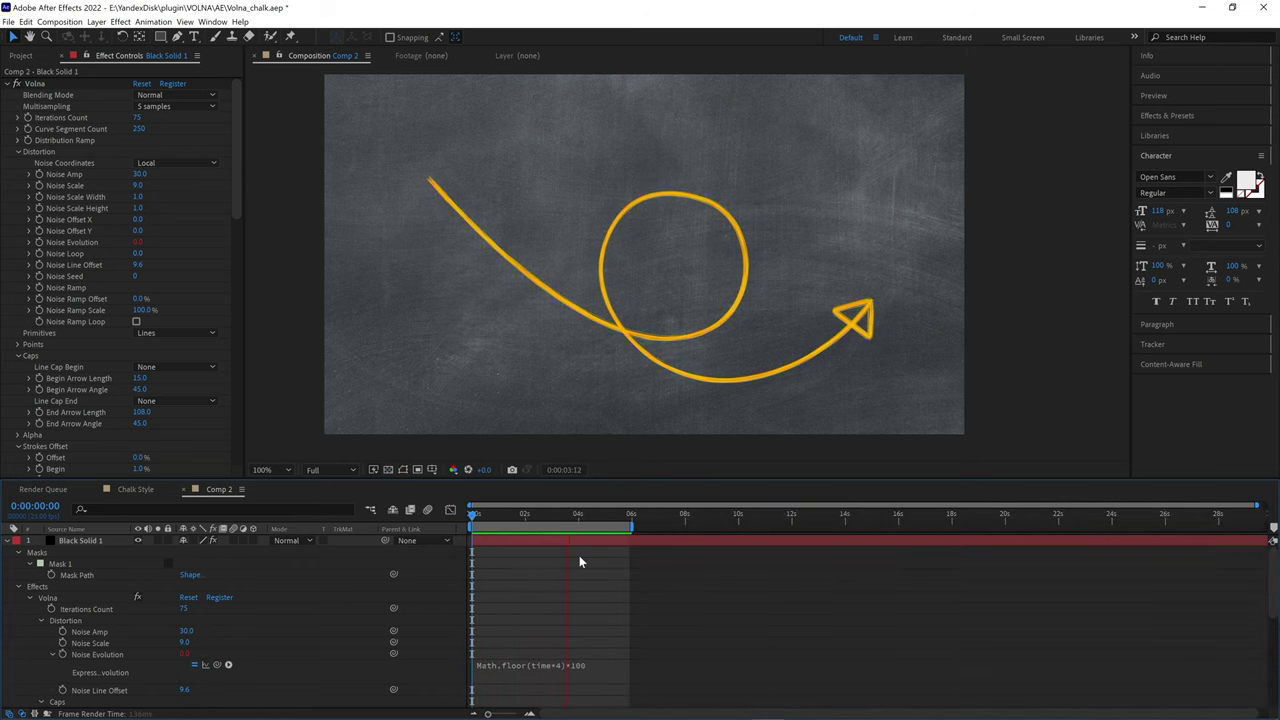
Step: Paste Math.floor(time*4)*100 onto Alpha Noise Evolution and preview the stepped flicker from the start
left_click(590, 665)
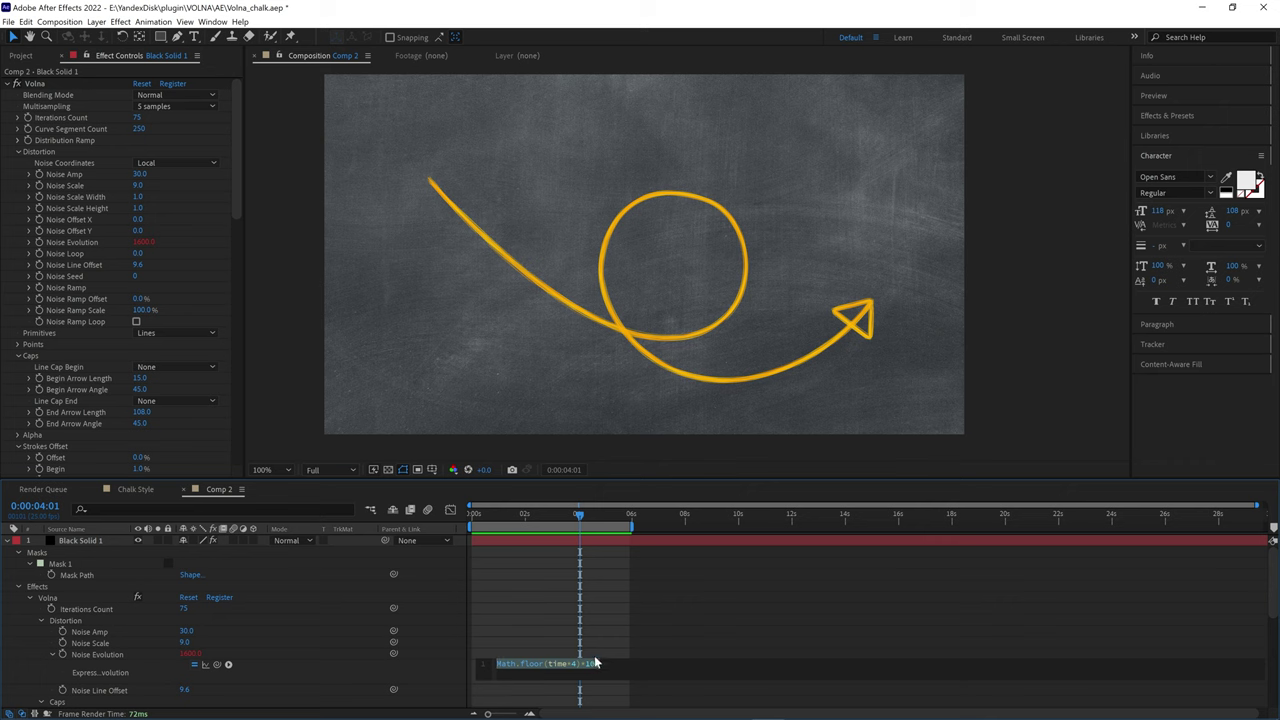
left_click(566, 616)
scroll(89, 344, "down", 1)
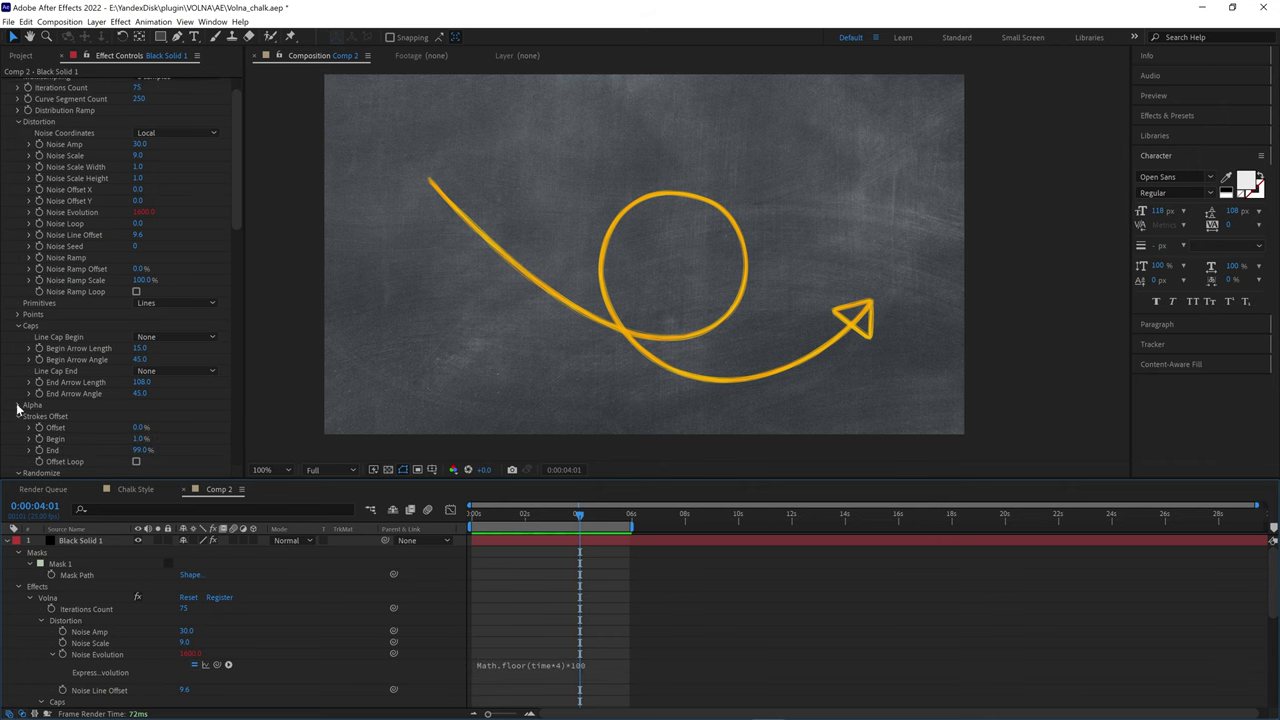
left_click(18, 405)
scroll(123, 234, "down", 5)
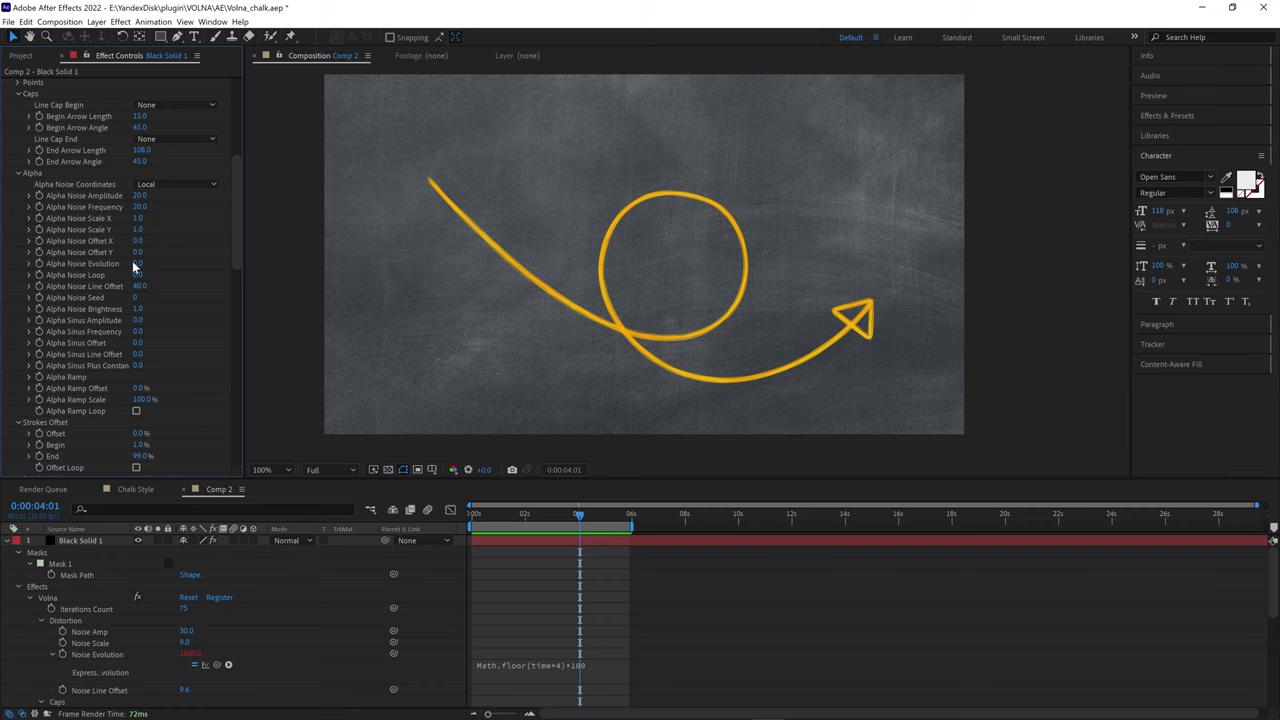
left_click(39, 263, "alt")
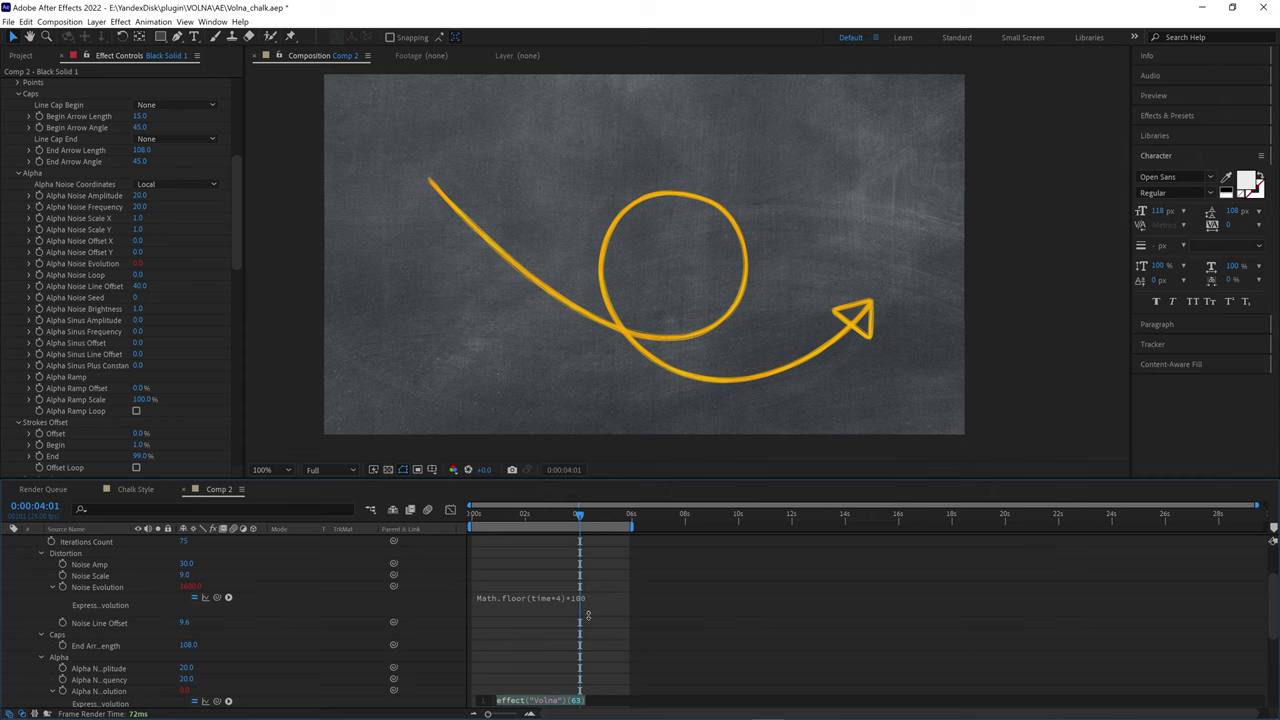
type("Math.floor(time*4)*100")
left_click(543, 662)
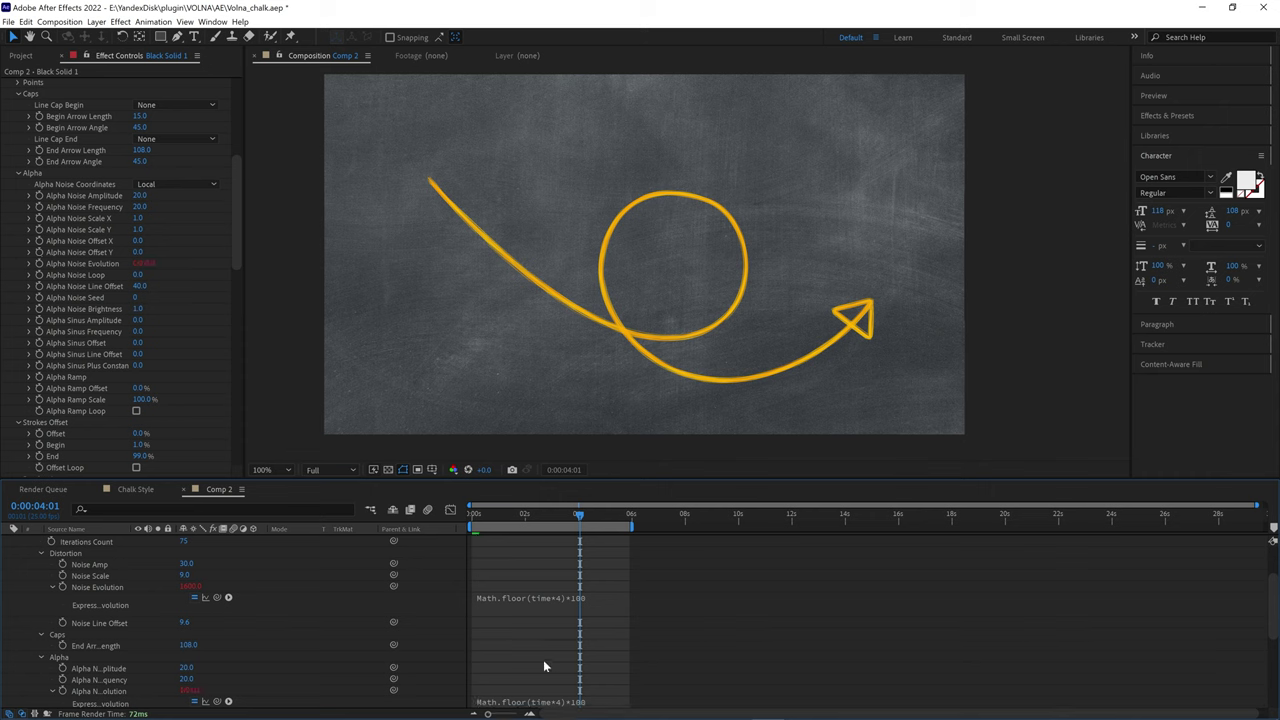
key("Home")
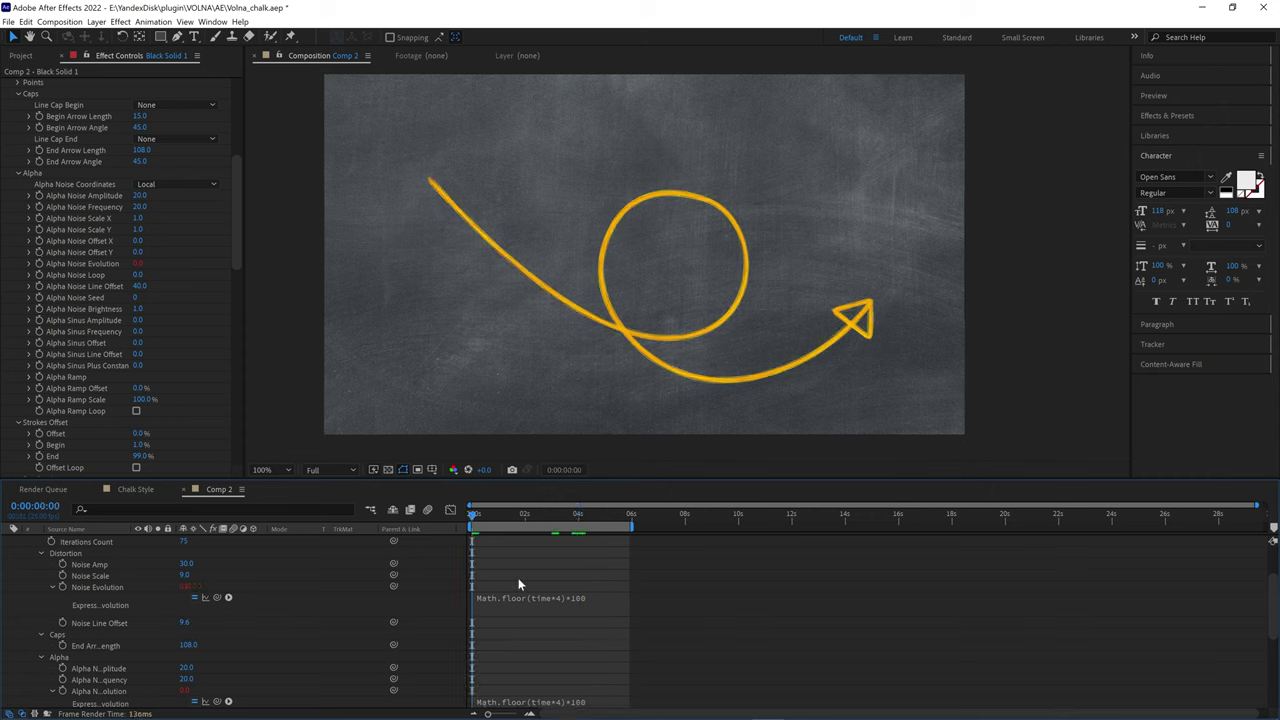
key("space")
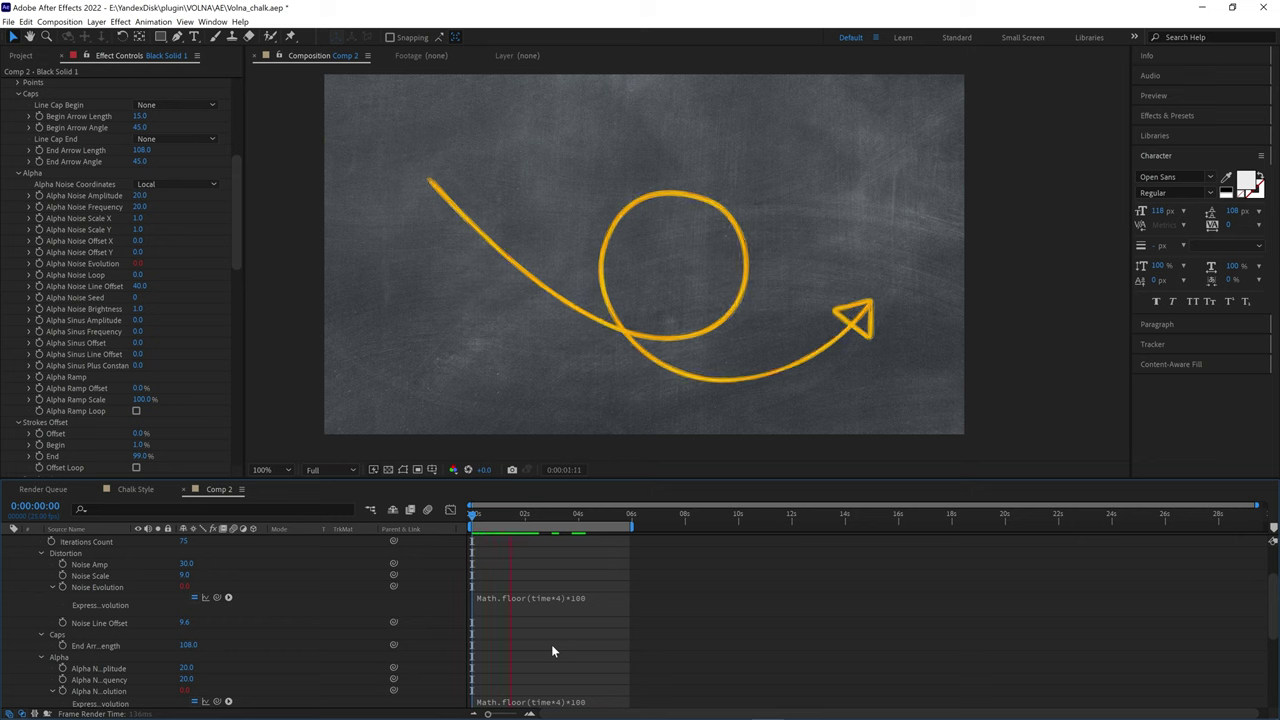